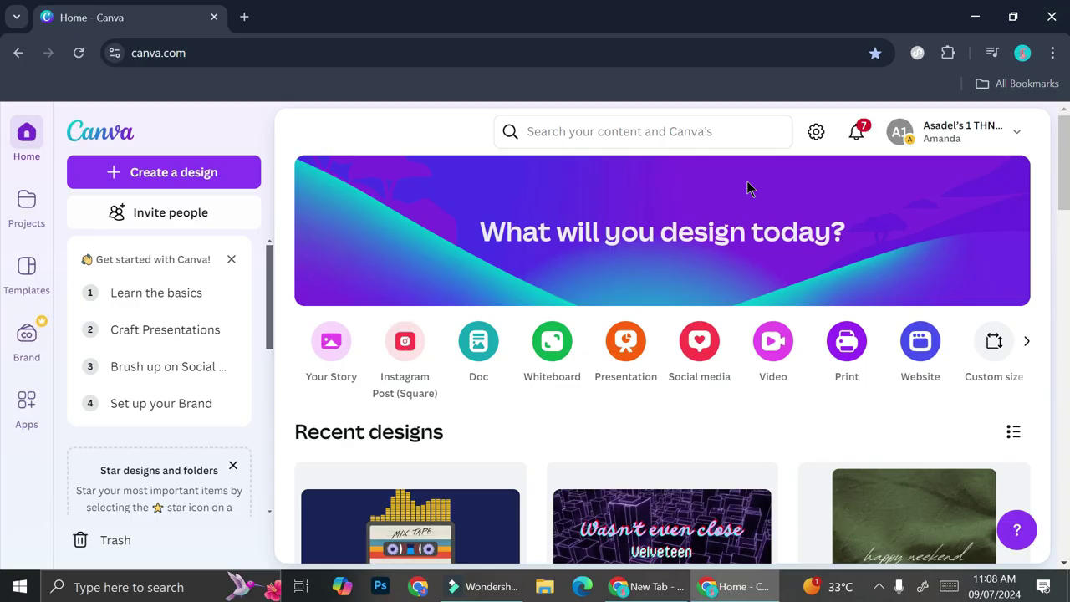
Start a new blank video design from the Canva home page
{"action": "left_click", "coordinate": [233, 165]}
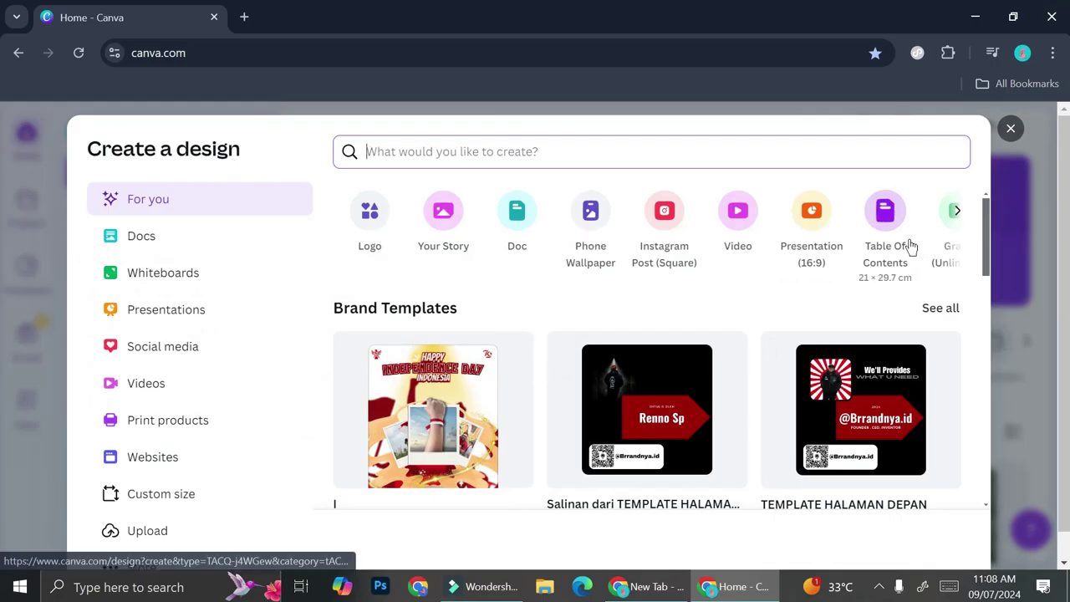
{"action": "left_click", "coordinate": [737, 224]}
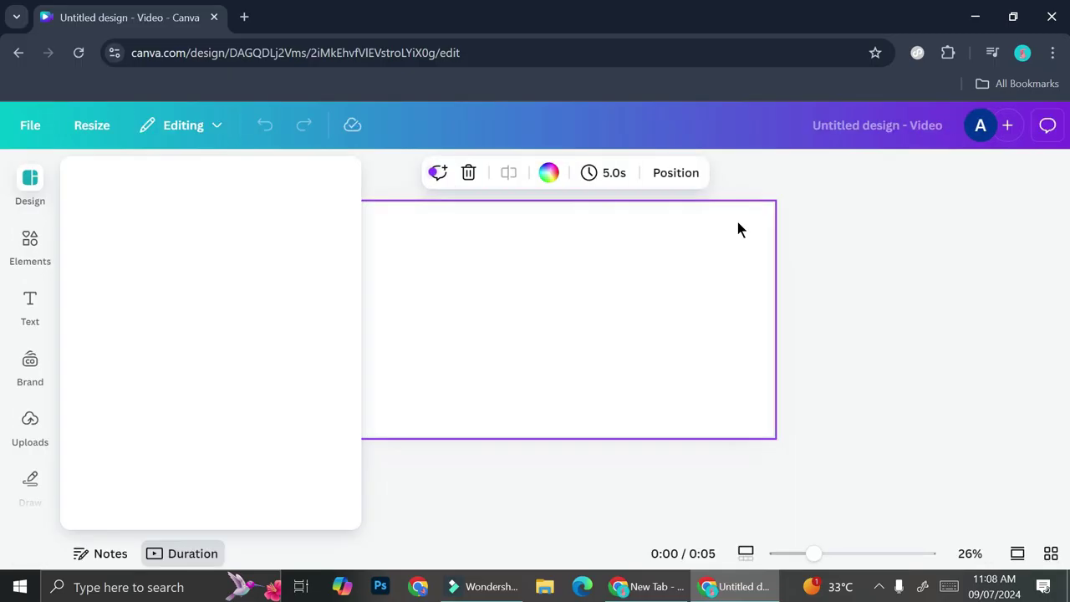
Search the Elements library for 'world map'
{"action": "left_click", "coordinate": [22, 250]}
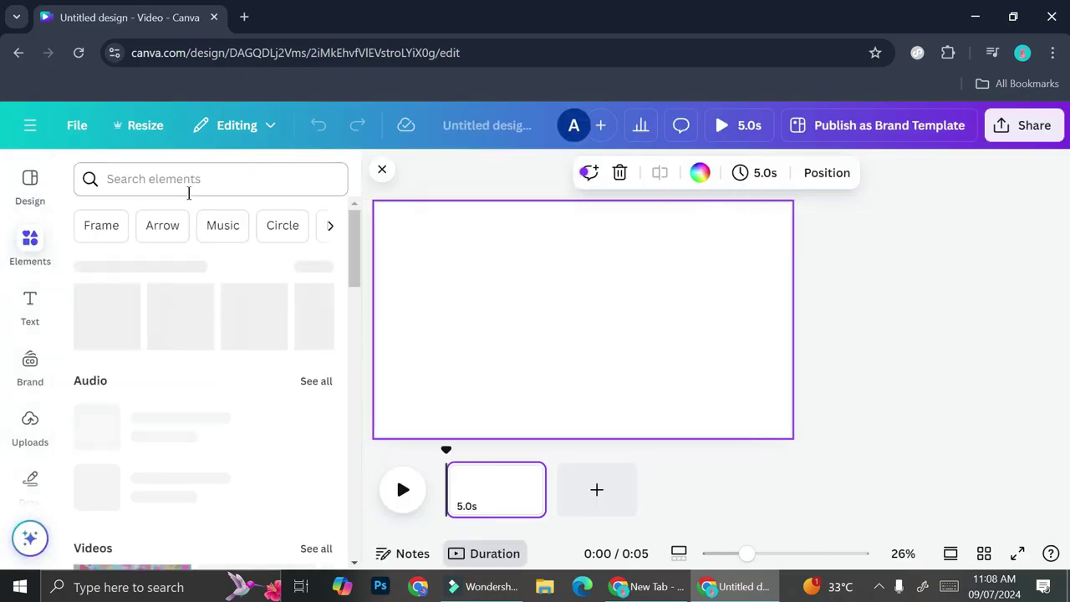
{"action": "left_click", "coordinate": [188, 190]}
{"action": "type", "text": "w"}
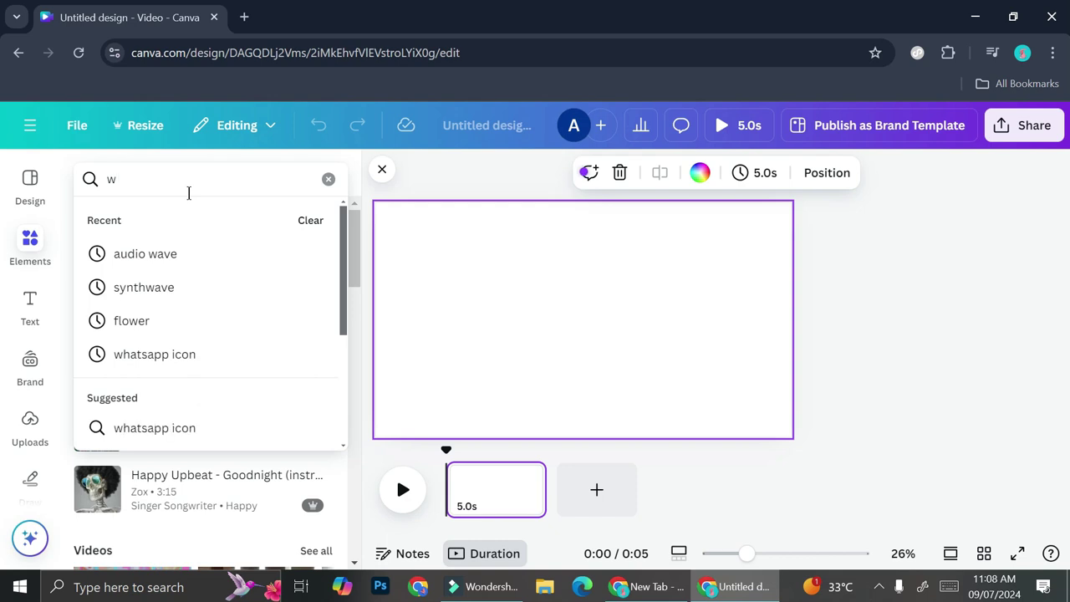
{"action": "type", "text": "orld map"}
{"action": "key", "text": "Return"}
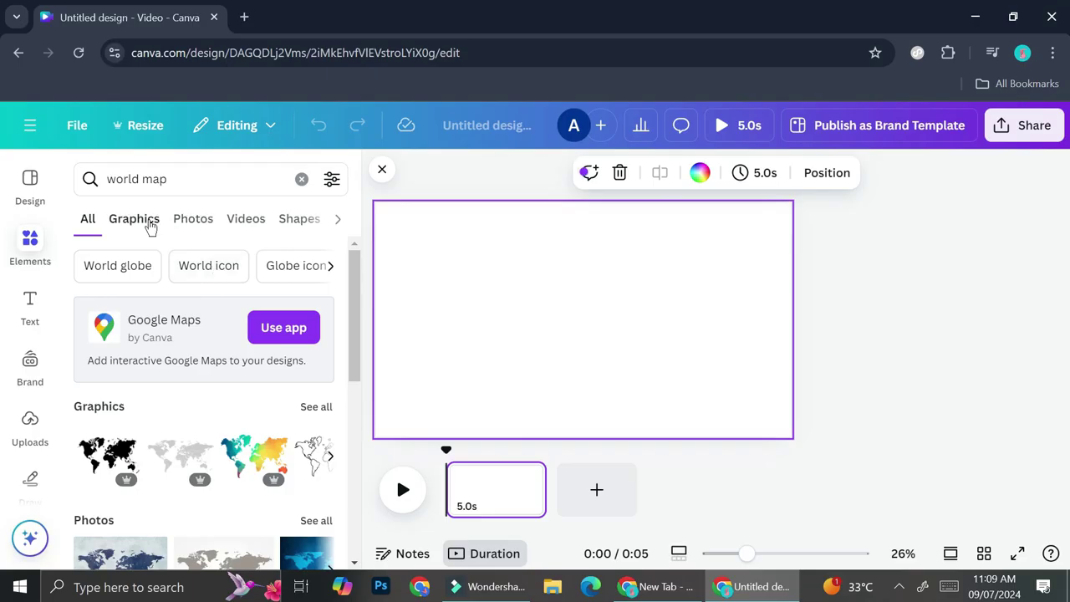
Compare the Graphics and Photos results, then add the colourful world map graphic to the page
{"action": "left_click", "coordinate": [149, 224]}
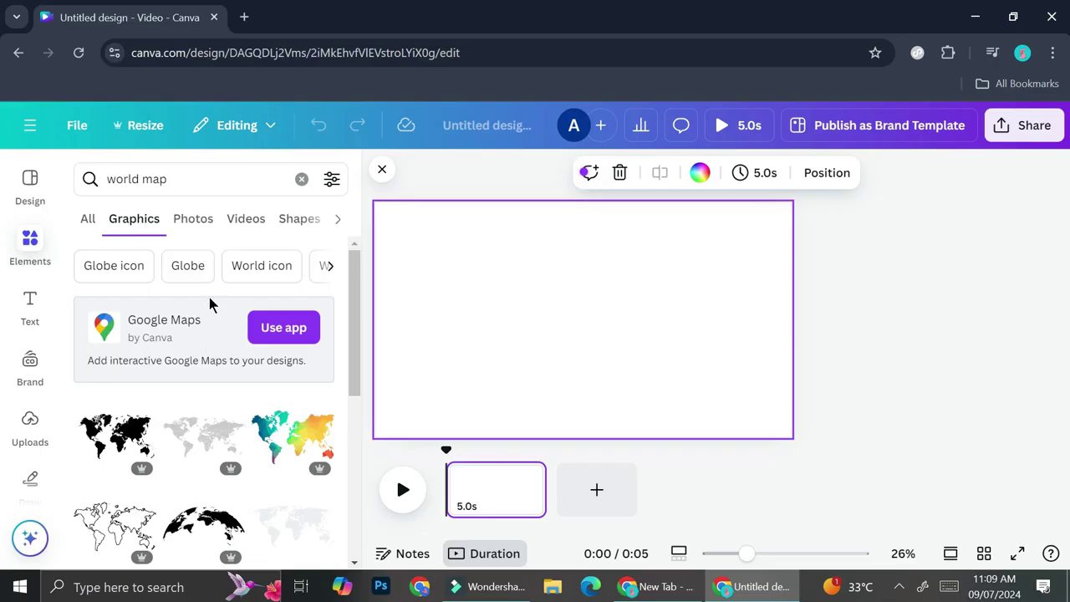
{"action": "left_click", "coordinate": [193, 222]}
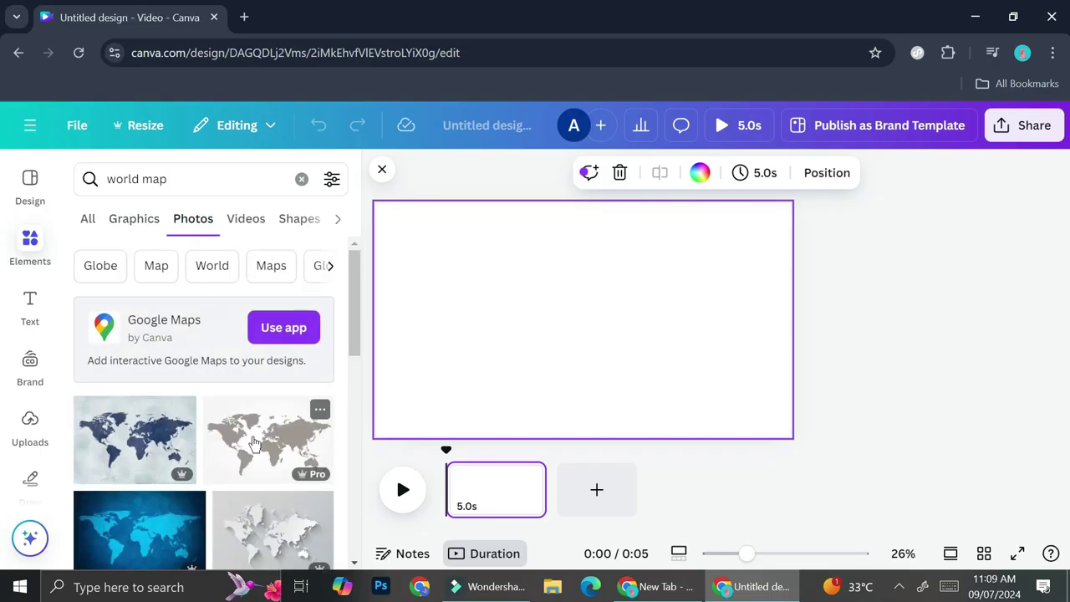
{"action": "scroll", "coordinate": [255, 439], "scroll_direction": "down", "scroll_amount": 1}
{"action": "scroll", "coordinate": [264, 410], "scroll_direction": "down", "scroll_amount": 3}
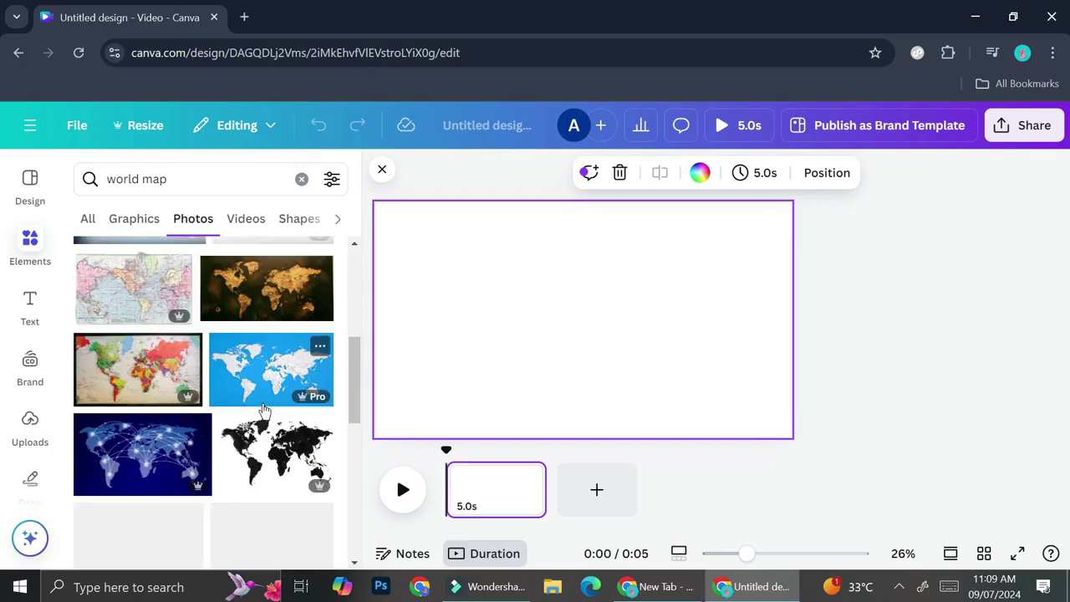
{"action": "scroll", "coordinate": [251, 365], "scroll_direction": "up", "scroll_amount": 5}
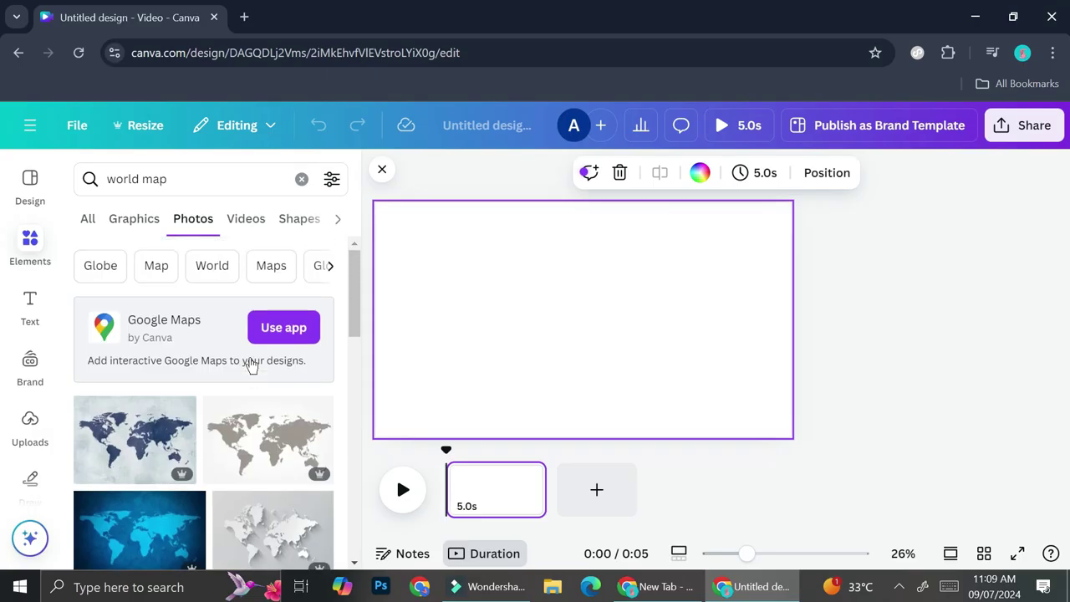
{"action": "left_click", "coordinate": [139, 221]}
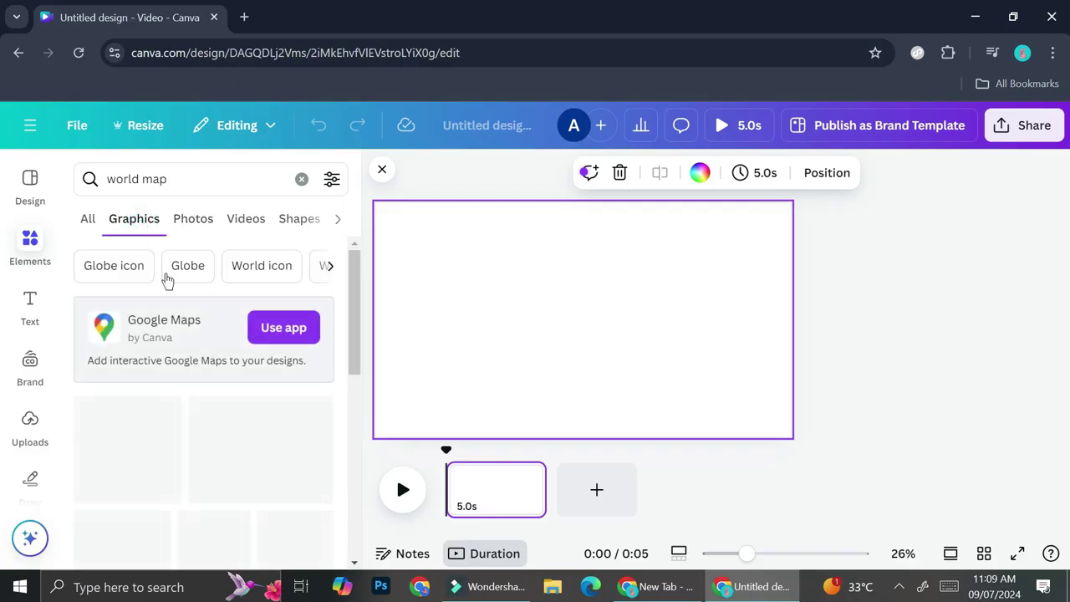
{"action": "scroll", "coordinate": [246, 394], "scroll_direction": "down", "scroll_amount": 1}
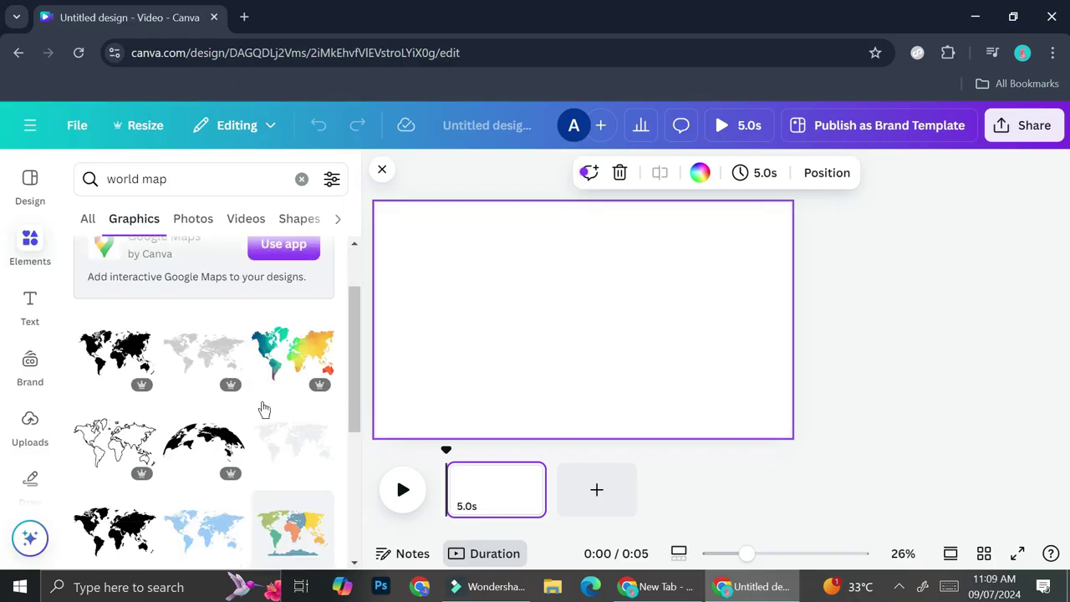
{"action": "scroll", "coordinate": [263, 418], "scroll_direction": "down", "scroll_amount": 2}
{"action": "scroll", "coordinate": [265, 426], "scroll_direction": "down", "scroll_amount": 1}
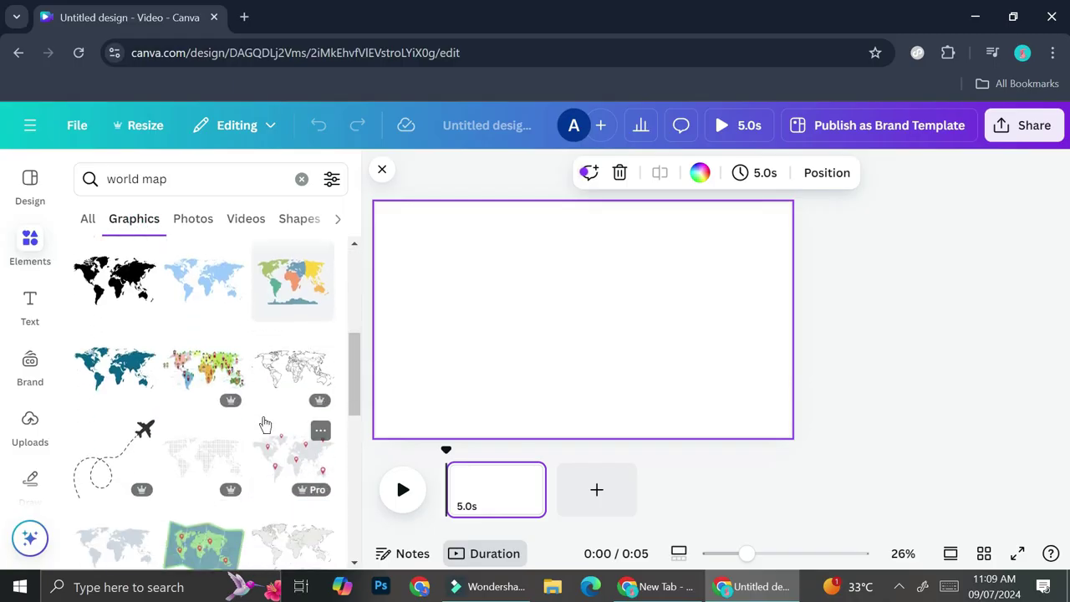
{"action": "scroll", "coordinate": [267, 431], "scroll_direction": "down", "scroll_amount": 2}
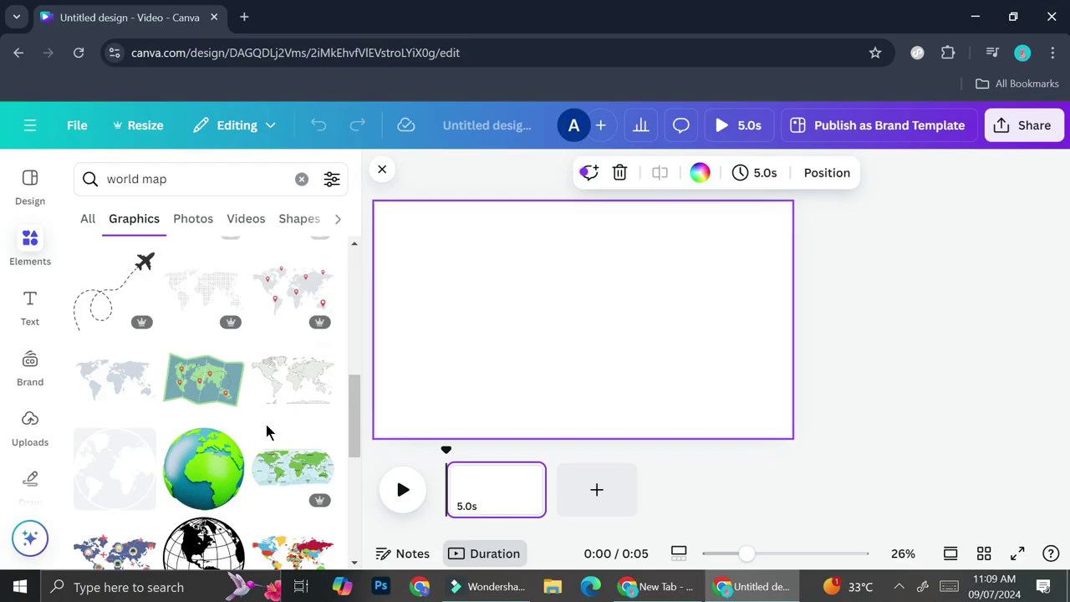
{"action": "scroll", "coordinate": [267, 432], "scroll_direction": "down", "scroll_amount": 3}
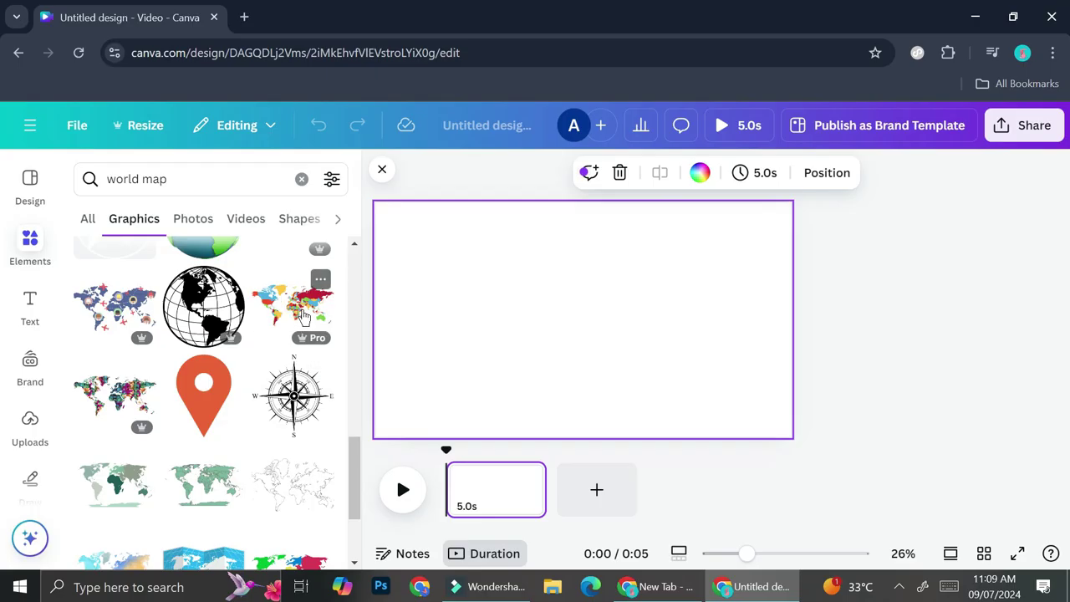
{"action": "left_click", "coordinate": [305, 316]}
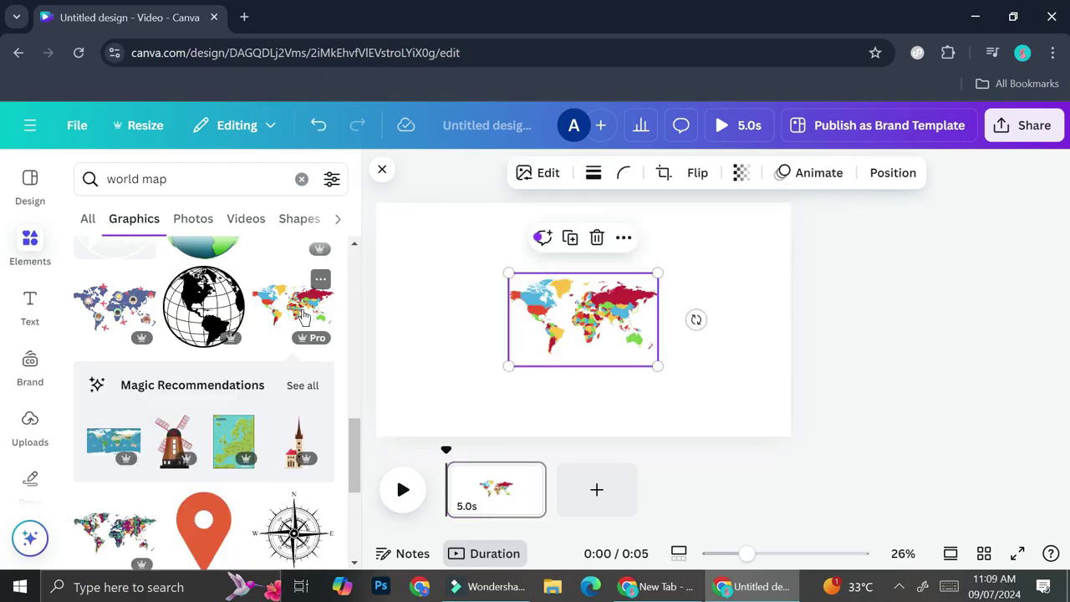
Move and enlarge the world map graphic so it covers the whole page
{"action": "left_click_drag", "start_coordinate": [579, 305], "coordinate": [447, 242]}
{"action": "left_click_drag", "start_coordinate": [524, 302], "coordinate": [796, 450]}
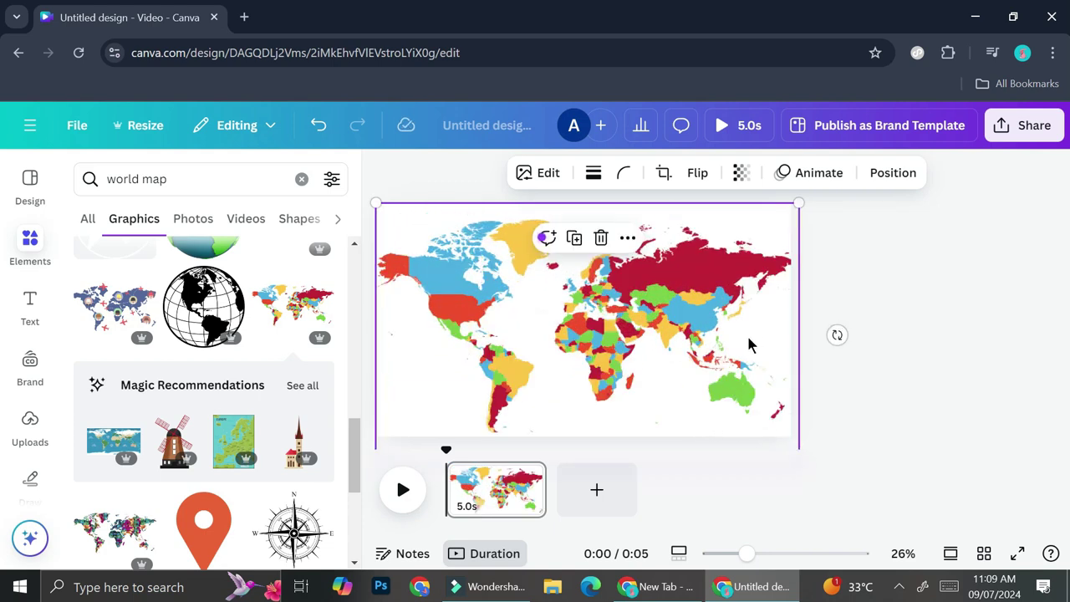
{"action": "key", "text": "ctrl+z"}
{"action": "left_click_drag", "start_coordinate": [526, 297], "coordinate": [819, 424]}
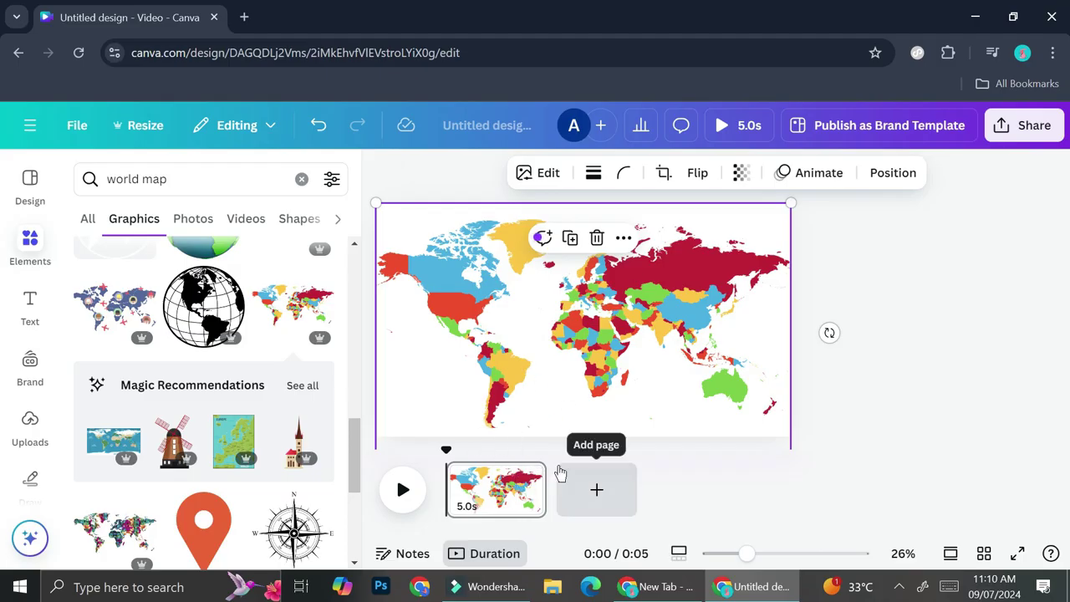
Trim the first page to 2.0 seconds and duplicate it into a second world map page
{"action": "mouse_move", "coordinate": [528, 498]}
{"action": "left_click_drag", "start_coordinate": [528, 498], "coordinate": [486, 504]}
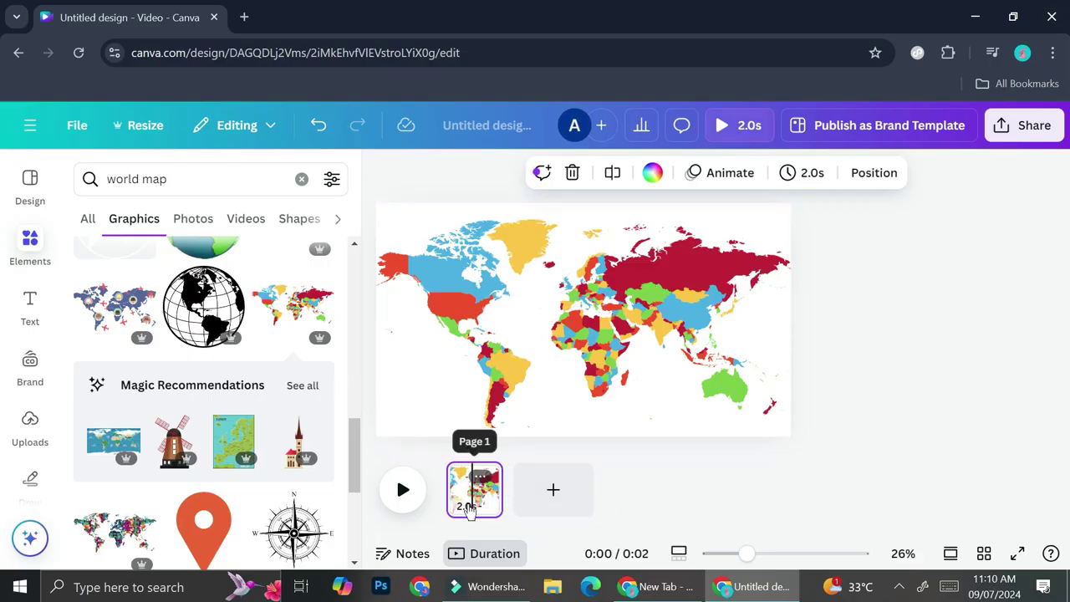
{"action": "left_click", "coordinate": [479, 479]}
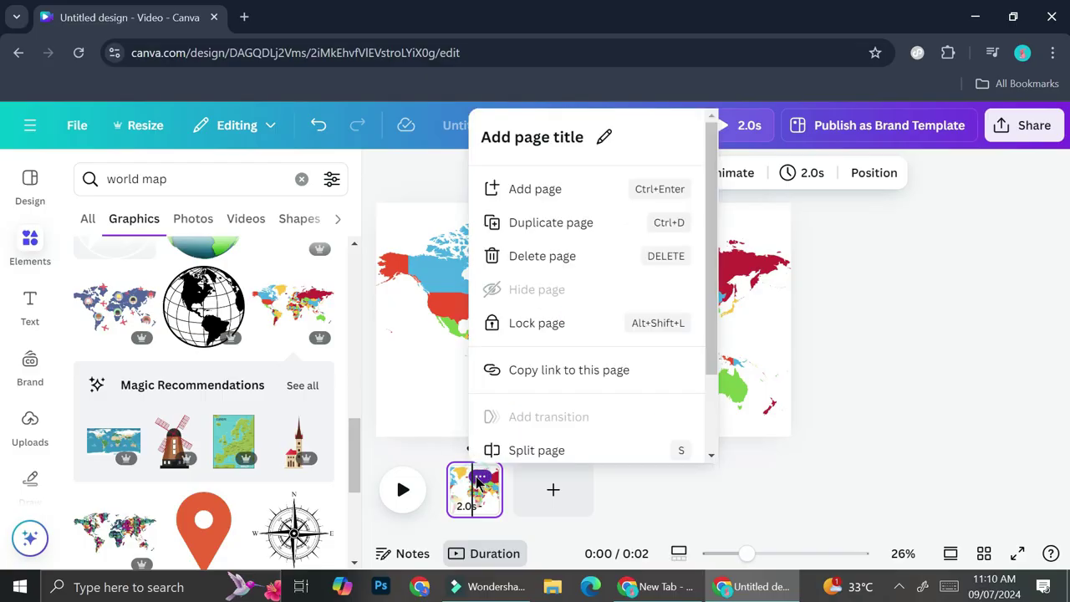
{"action": "left_click", "coordinate": [555, 224]}
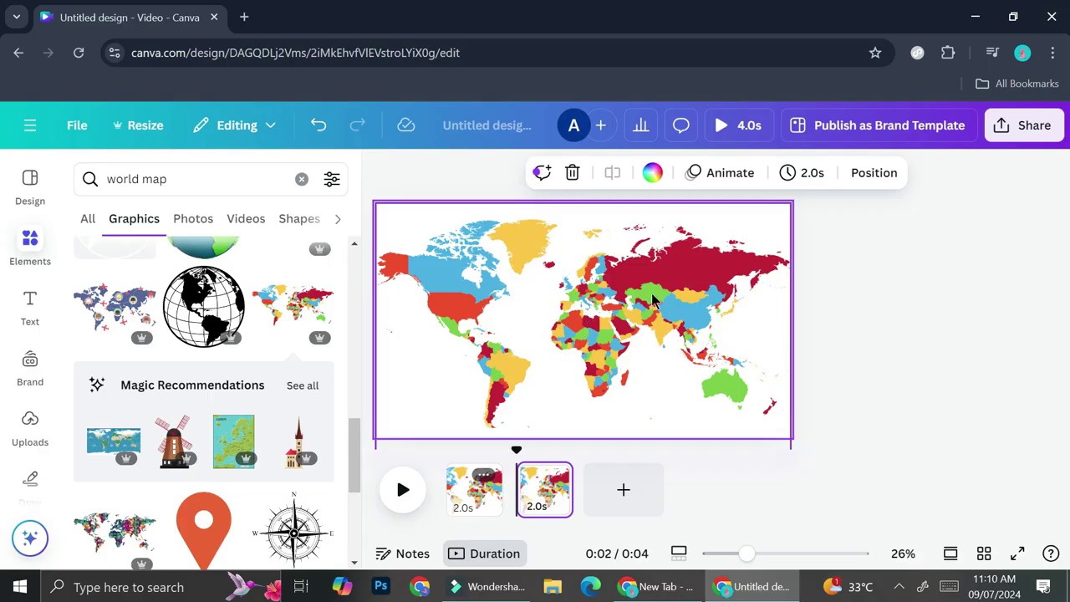
{"action": "left_click", "coordinate": [378, 219]}
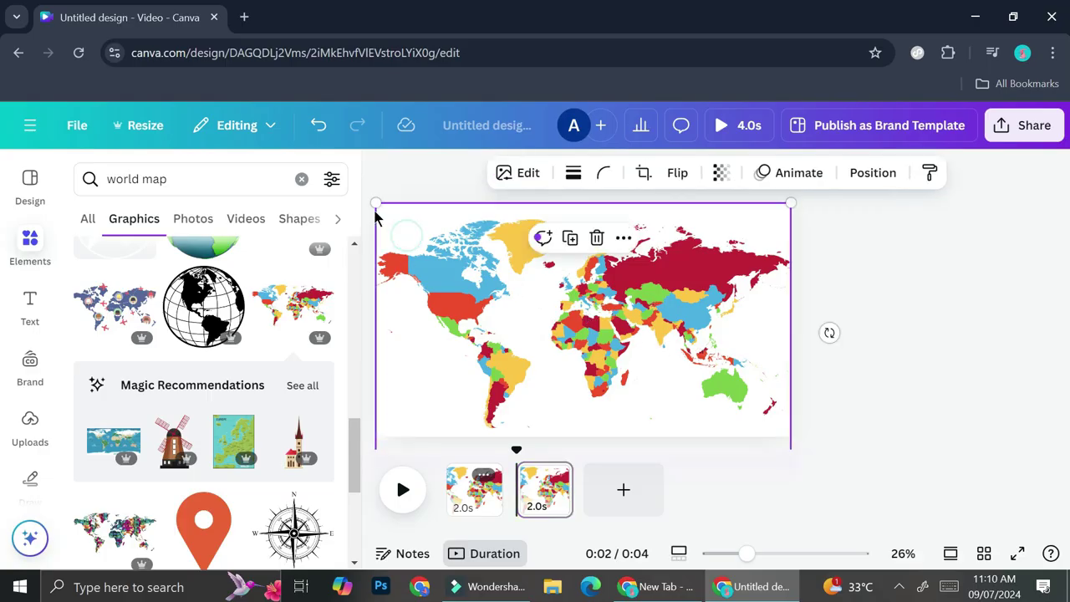
Enlarge and shift the page-2 world map until Indonesia is centred, with northern Australia below
{"action": "left_click_drag", "start_coordinate": [375, 207], "coordinate": [90, 125]}
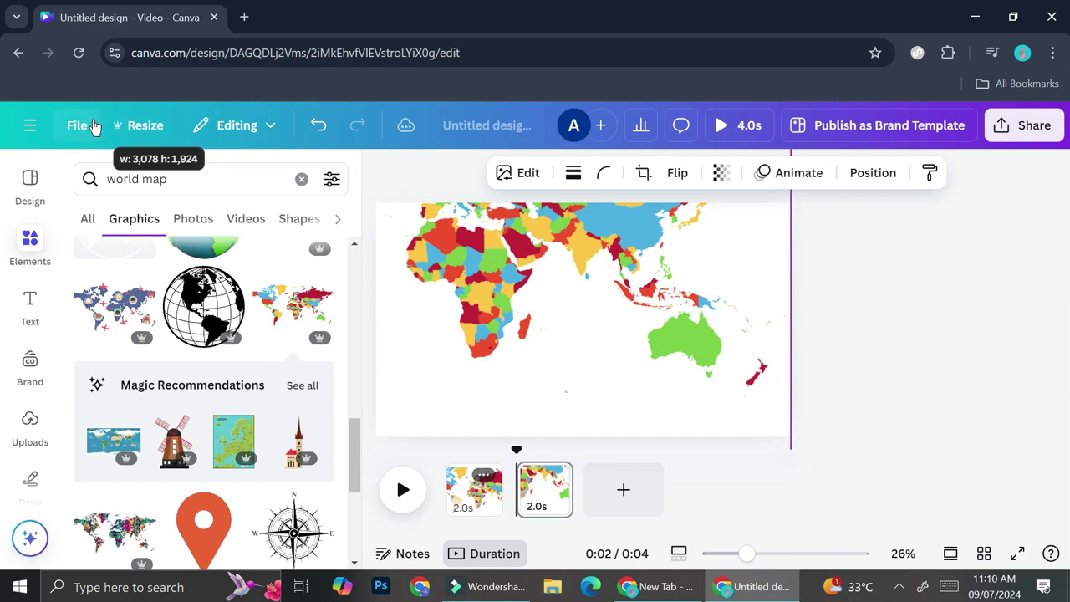
{"action": "left_click_drag", "start_coordinate": [571, 299], "coordinate": [390, 252]}
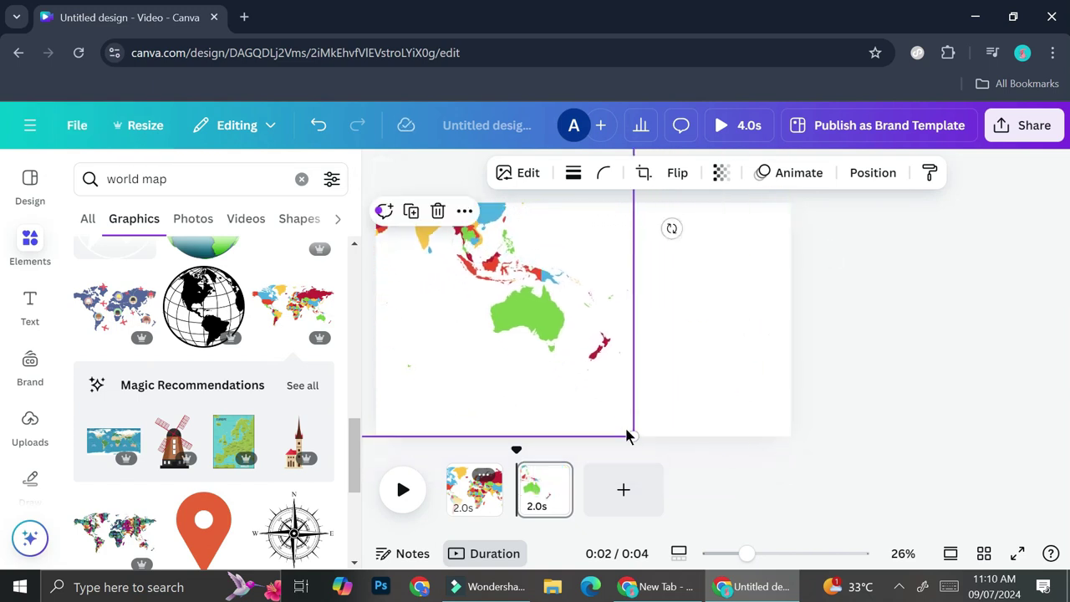
{"action": "left_click_drag", "start_coordinate": [631, 434], "coordinate": [917, 521]}
{"action": "left_click_drag", "start_coordinate": [786, 418], "coordinate": [530, 282]}
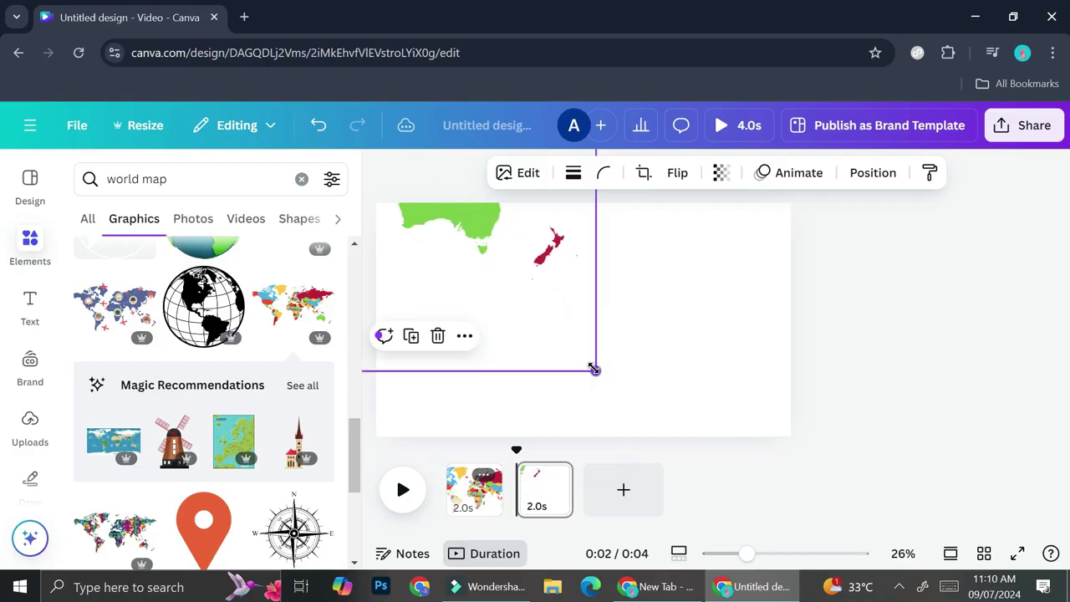
{"action": "left_click_drag", "start_coordinate": [593, 369], "coordinate": [949, 539]}
{"action": "left_click_drag", "start_coordinate": [694, 337], "coordinate": [510, 301]}
{"action": "left_click_drag", "start_coordinate": [708, 358], "coordinate": [519, 244]}
{"action": "left_click_drag", "start_coordinate": [526, 322], "coordinate": [507, 232]}
{"action": "left_click_drag", "start_coordinate": [615, 385], "coordinate": [957, 409]}
{"action": "left_click_drag", "start_coordinate": [708, 314], "coordinate": [690, 454]}
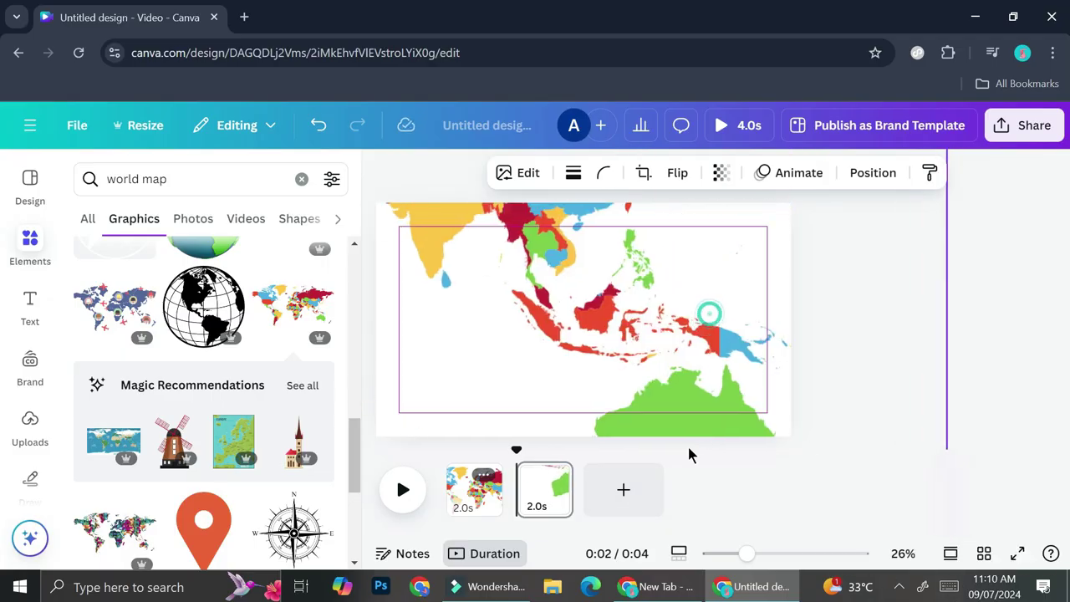
{"action": "left_click_drag", "start_coordinate": [696, 323], "coordinate": [621, 327]}
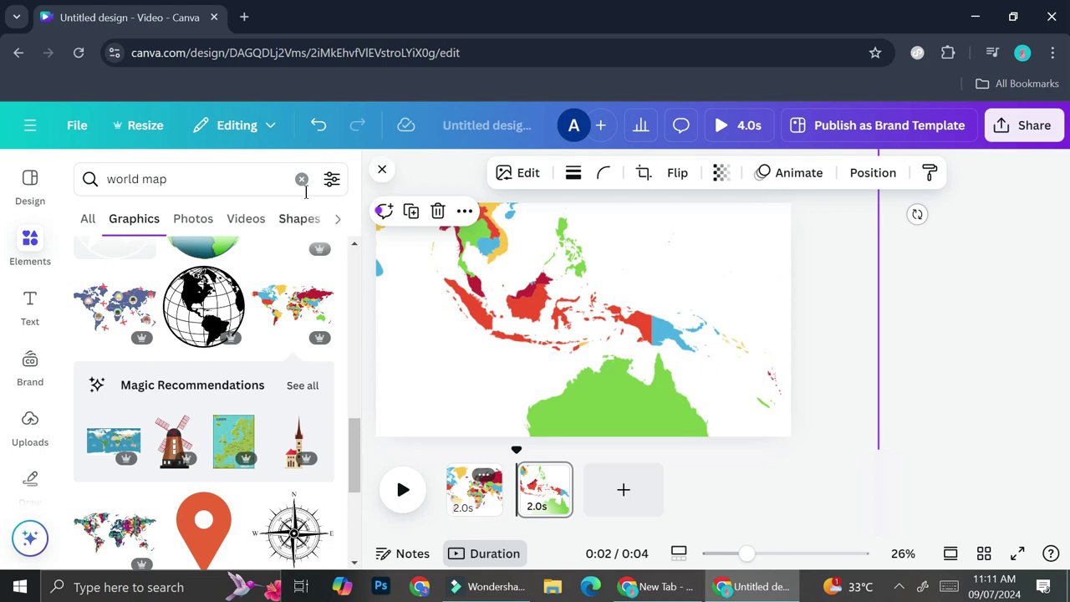
Search 'indonesia map' graphics, add one, and place it over Indonesia on page 2
{"action": "left_click", "coordinate": [302, 178]}
{"action": "type", "text": "indo"}
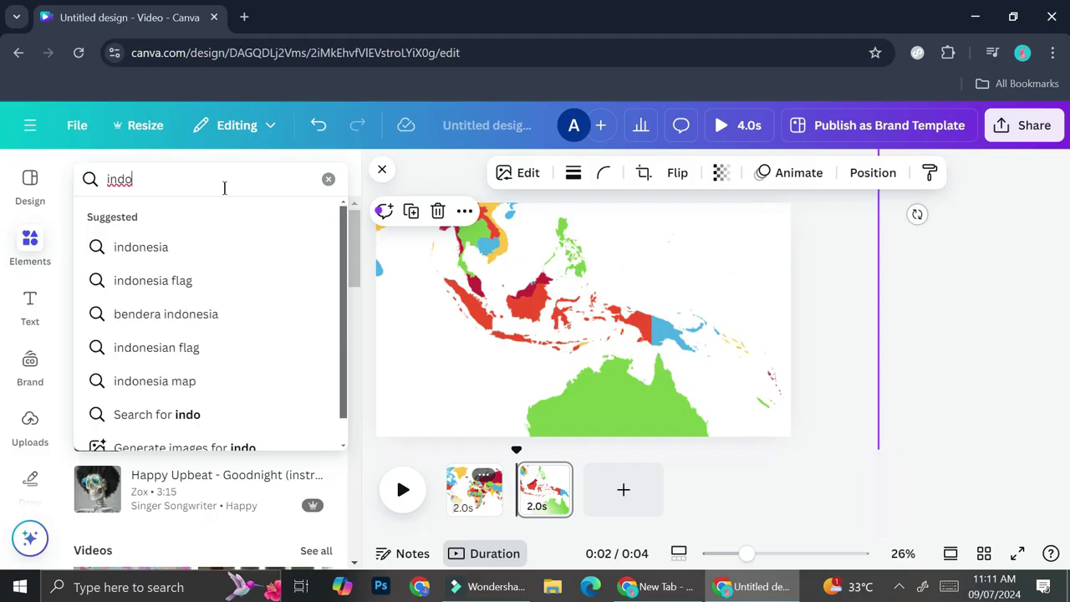
{"action": "left_click", "coordinate": [119, 378]}
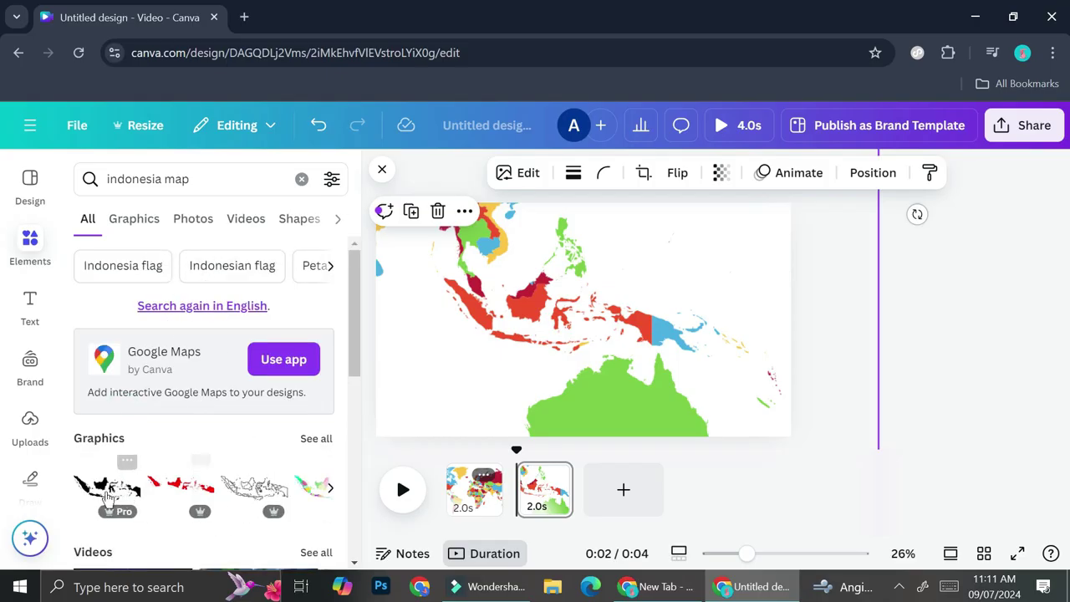
{"action": "left_click", "coordinate": [128, 221]}
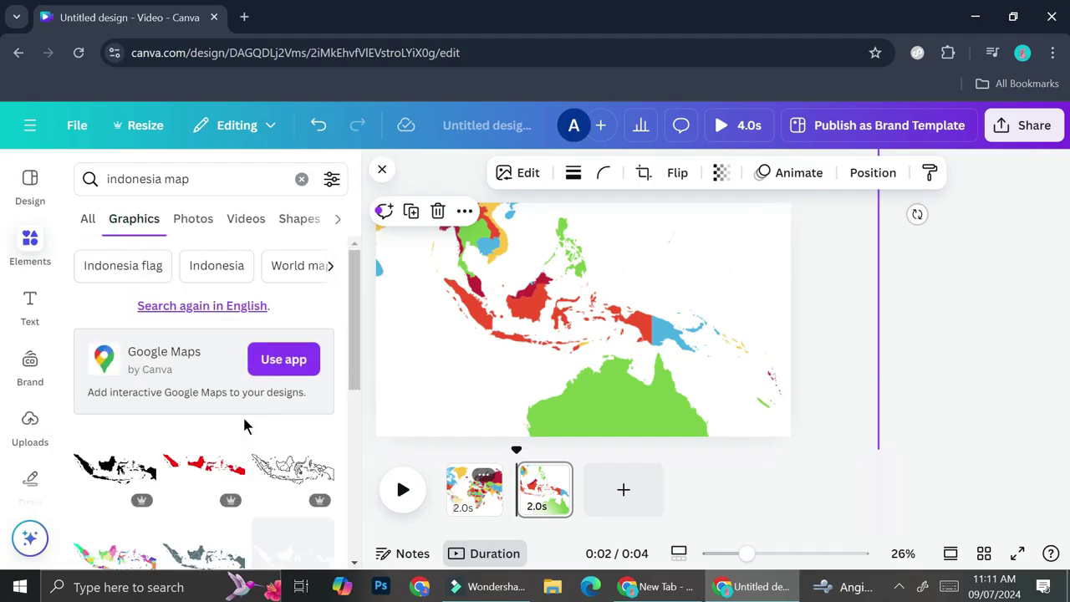
{"action": "scroll", "coordinate": [242, 434], "scroll_direction": "down", "scroll_amount": 3}
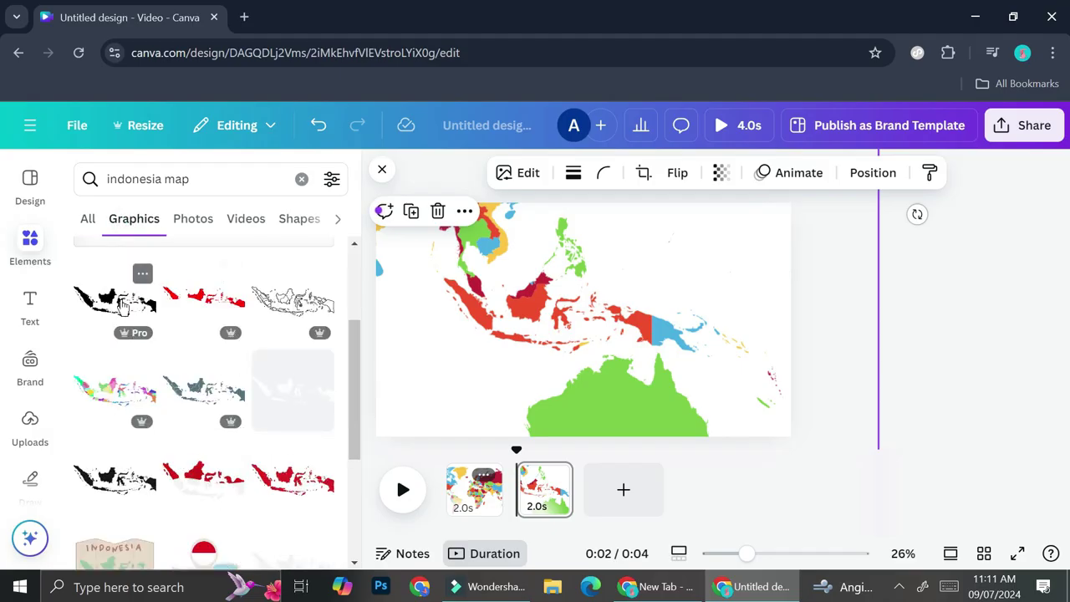
{"action": "left_click", "coordinate": [126, 303]}
{"action": "left_click_drag", "start_coordinate": [571, 331], "coordinate": [520, 319]}
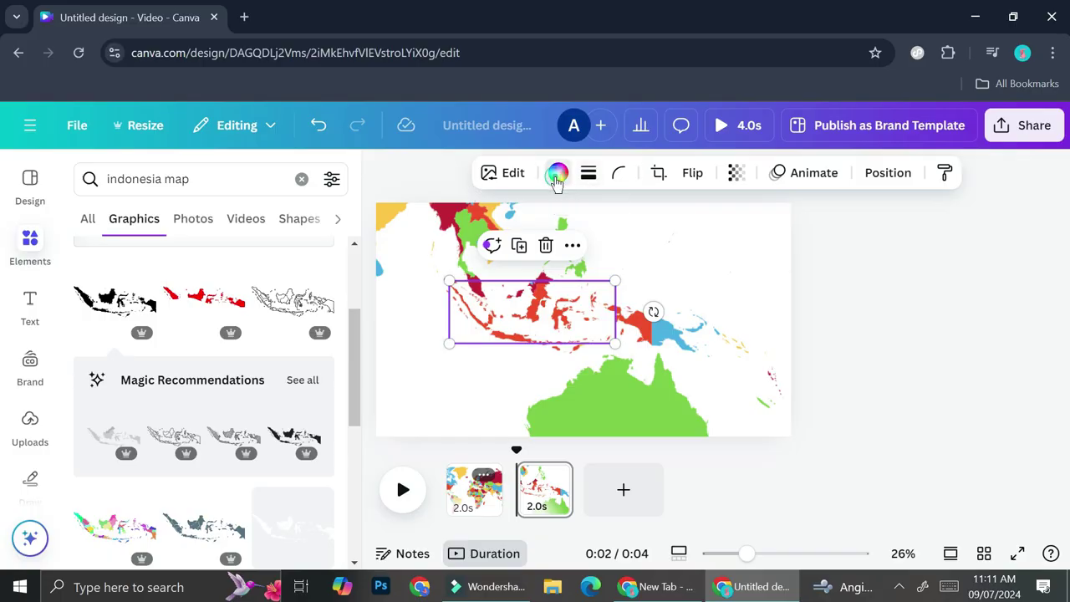
Recolour the Indonesia map graphic to a custom teal
{"action": "left_click", "coordinate": [558, 172]}
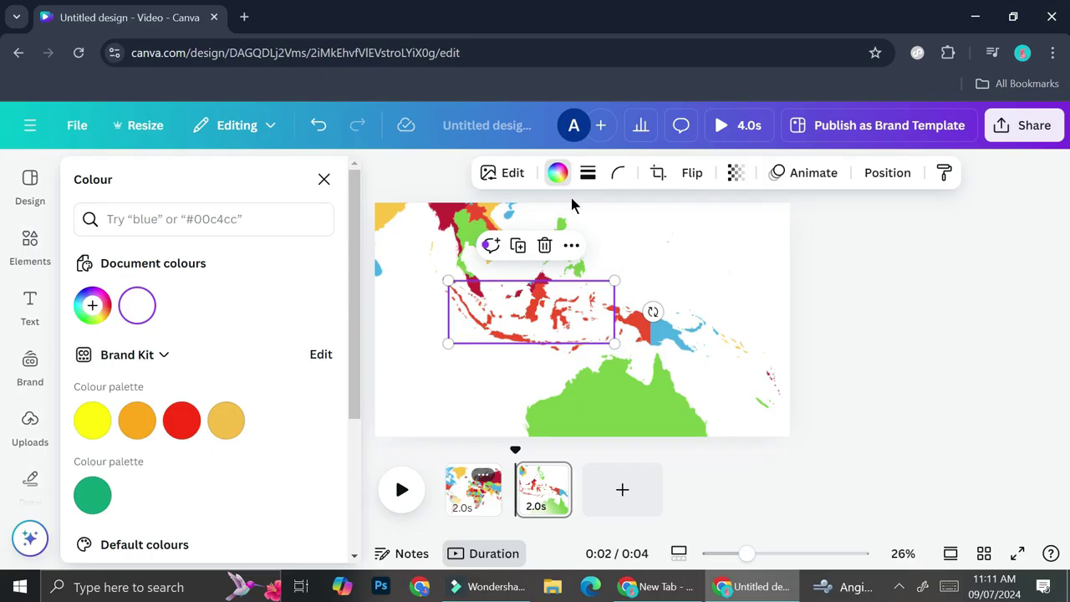
{"action": "left_click", "coordinate": [92, 305]}
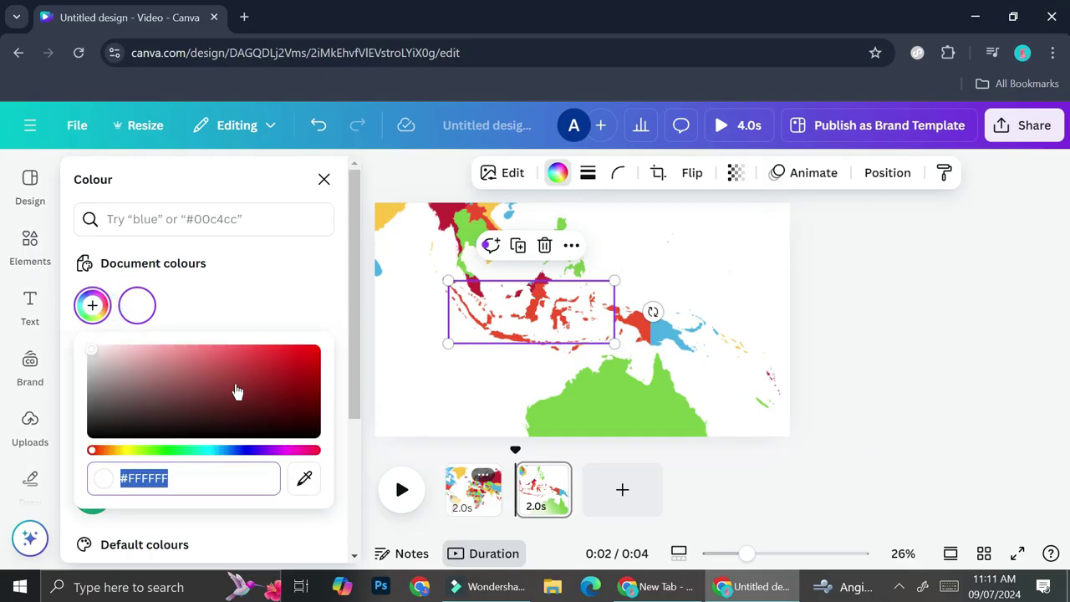
{"action": "left_click", "coordinate": [189, 406]}
{"action": "left_click_drag", "start_coordinate": [189, 405], "coordinate": [237, 427]}
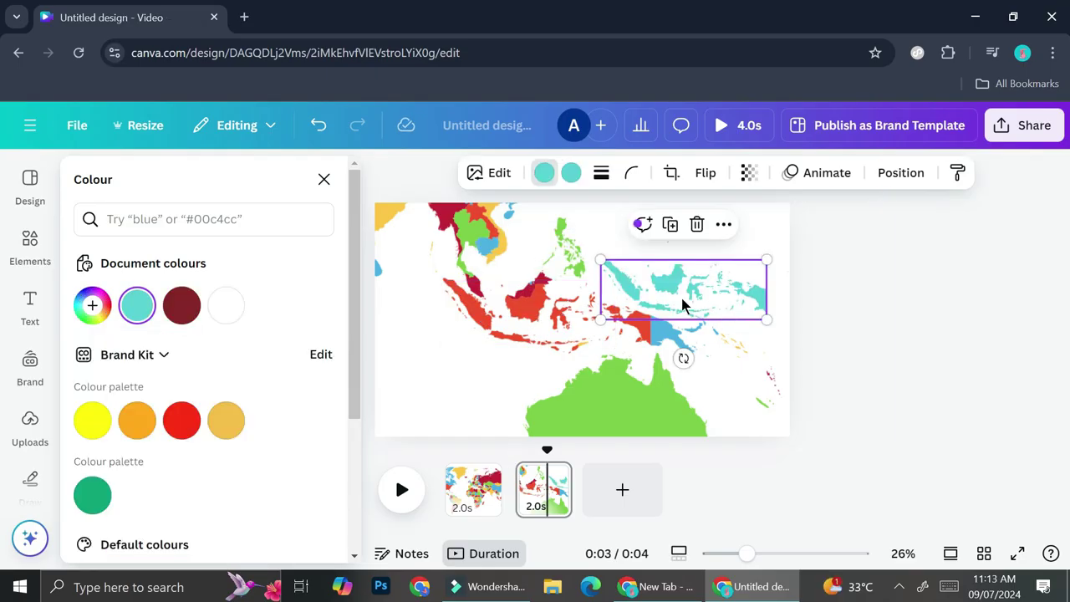
Resize and nudge the teal graphic until it lines up with the world map's Indonesian islands
{"action": "left_click_drag", "start_coordinate": [685, 303], "coordinate": [545, 305]}
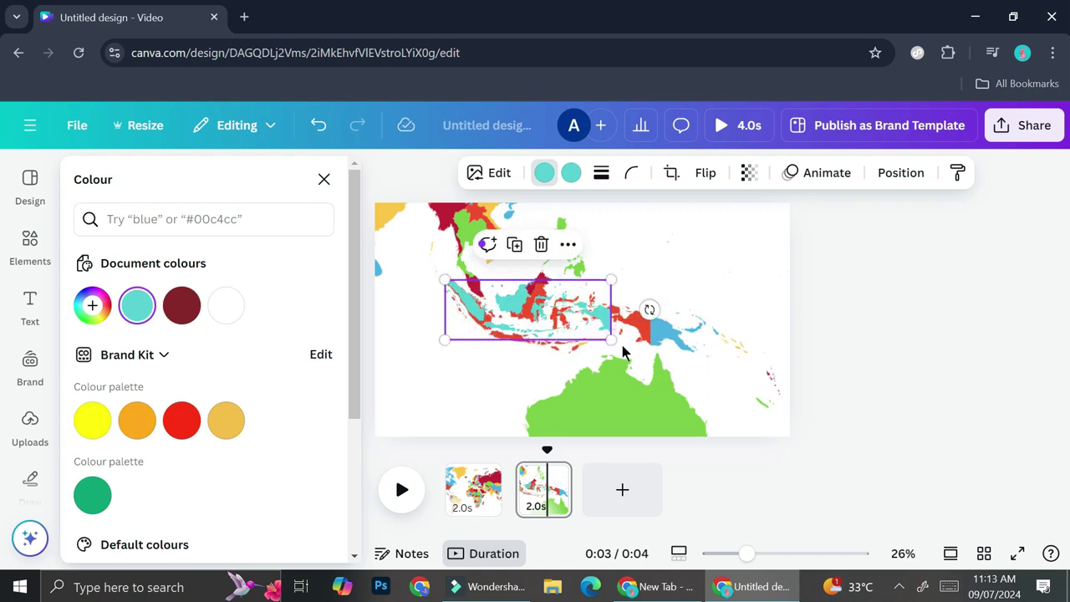
{"action": "left_click_drag", "start_coordinate": [611, 339], "coordinate": [668, 375]}
{"action": "left_click_drag", "start_coordinate": [743, 553], "coordinate": [773, 549]}
{"action": "mouse_move", "coordinate": [899, 386]}
{"action": "left_mouse_down"}
{"action": "mouse_move", "coordinate": [911, 393]}
{"action": "mouse_move", "coordinate": [901, 403]}
{"action": "left_mouse_up"}
{"action": "mouse_move", "coordinate": [835, 351]}
{"action": "left_mouse_down"}
{"action": "mouse_move", "coordinate": [831, 339]}
{"action": "mouse_move", "coordinate": [827, 350]}
{"action": "left_mouse_up"}
{"action": "left_click_drag", "start_coordinate": [493, 398], "coordinate": [504, 393]}
{"action": "left_click_drag", "start_coordinate": [587, 335], "coordinate": [586, 335]}
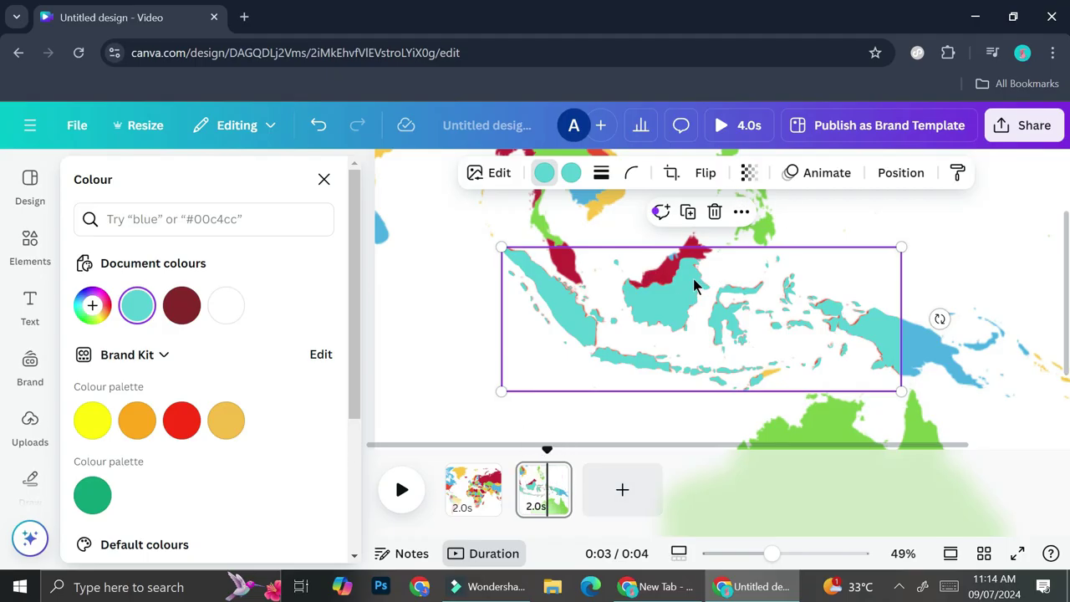
{"action": "left_click", "coordinate": [551, 476]}
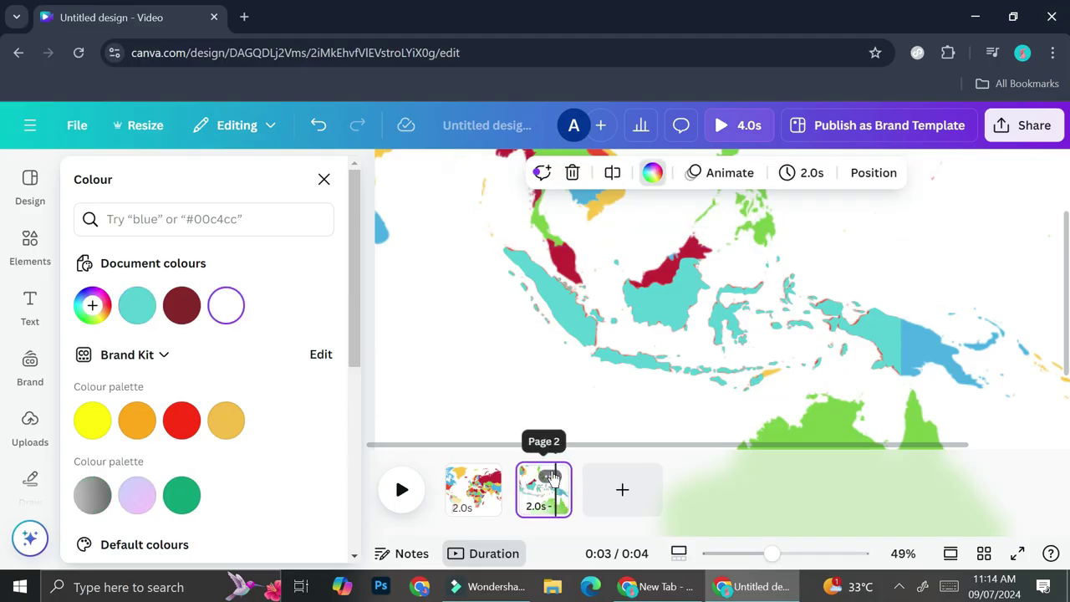
Duplicate page 2 into a third page, then enlarge and centre the teal Indonesia map there
{"action": "left_click", "coordinate": [550, 474]}
{"action": "left_click", "coordinate": [645, 234]}
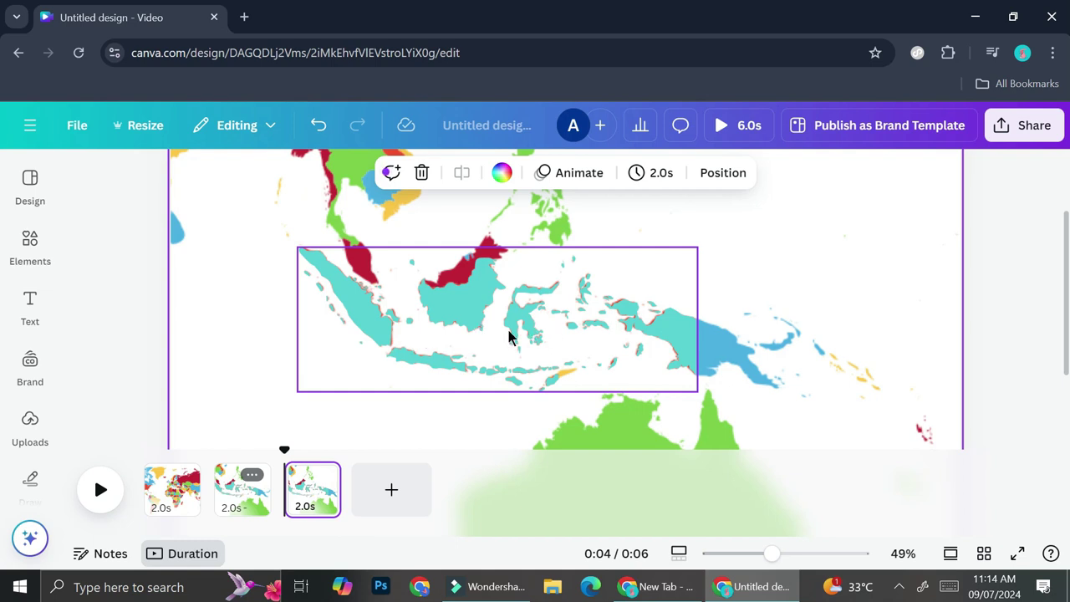
{"action": "left_click_drag", "start_coordinate": [752, 554], "coordinate": [750, 557]}
{"action": "left_click", "coordinate": [539, 320]}
{"action": "left_click_drag", "start_coordinate": [641, 358], "coordinate": [749, 449]}
{"action": "left_click_drag", "start_coordinate": [665, 326], "coordinate": [645, 310]}
{"action": "left_click", "coordinate": [673, 241]}
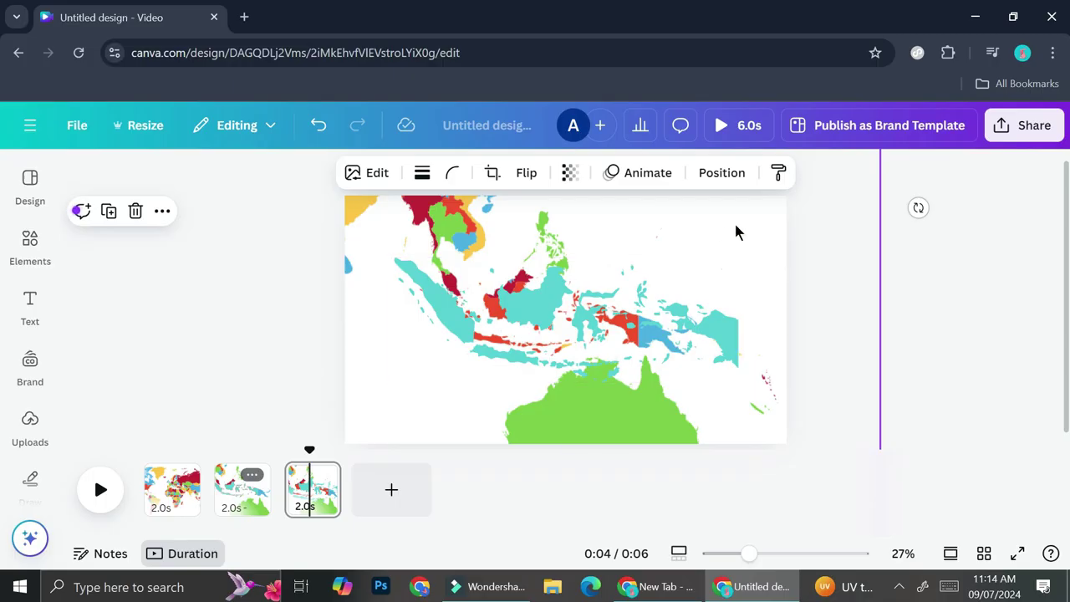
Blur page 3's world map at intensity 20 and move the teal Indonesia map upward
{"action": "left_click", "coordinate": [359, 175]}
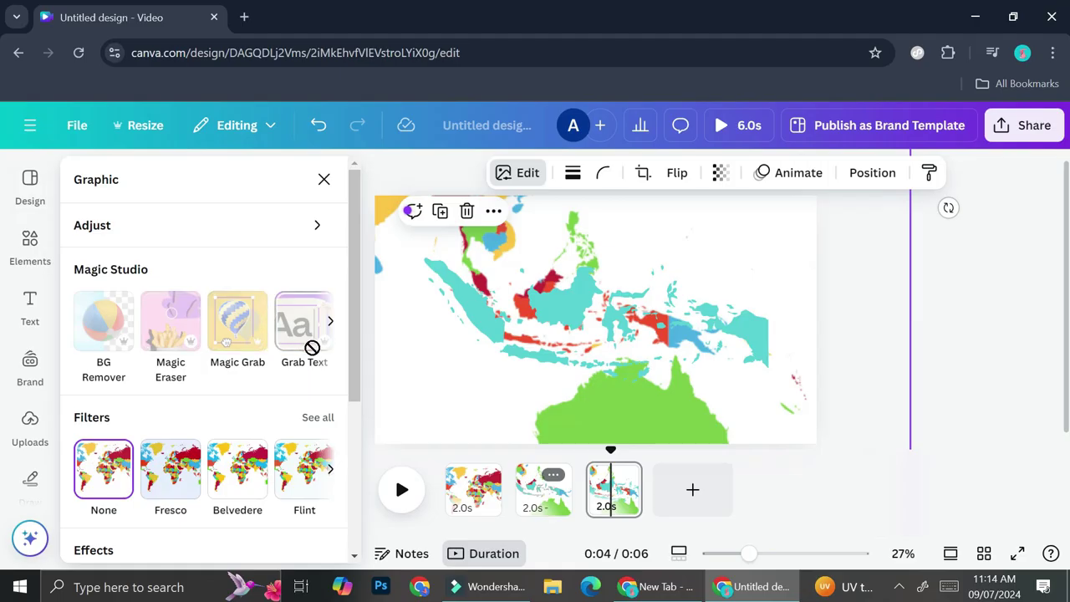
{"action": "scroll", "coordinate": [235, 376], "scroll_direction": "down", "scroll_amount": 2}
{"action": "left_click", "coordinate": [249, 423]}
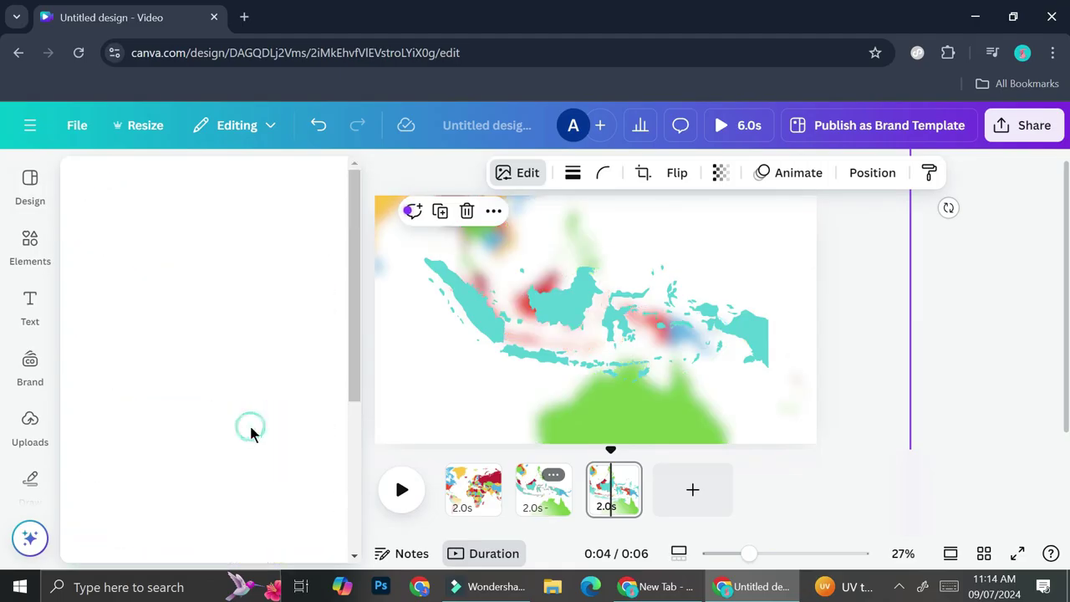
{"action": "mouse_move", "coordinate": [144, 258]}
{"action": "left_mouse_down"}
{"action": "mouse_move", "coordinate": [108, 254]}
{"action": "mouse_move", "coordinate": [158, 260]}
{"action": "mouse_move", "coordinate": [125, 264]}
{"action": "left_mouse_up"}
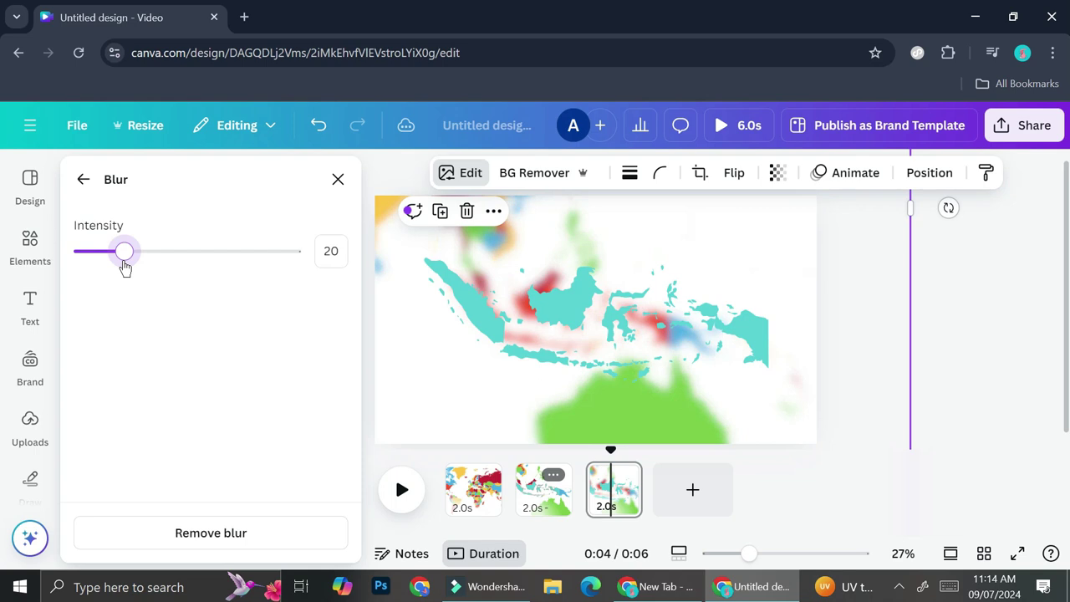
{"action": "left_click", "coordinate": [976, 345]}
{"action": "left_click_drag", "start_coordinate": [607, 338], "coordinate": [613, 302]}
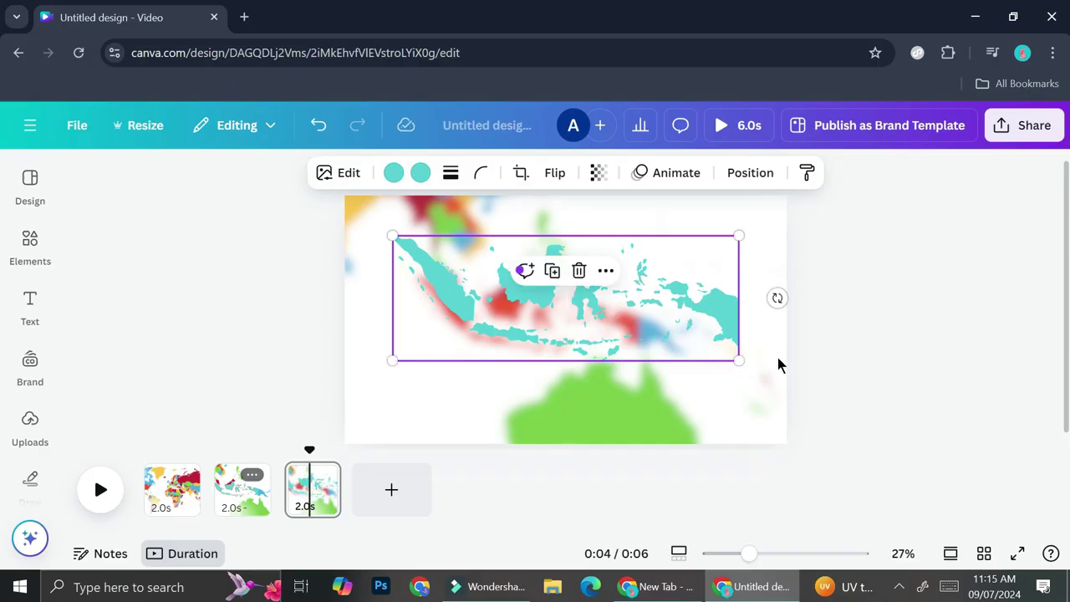
{"action": "left_click", "coordinate": [35, 305]}
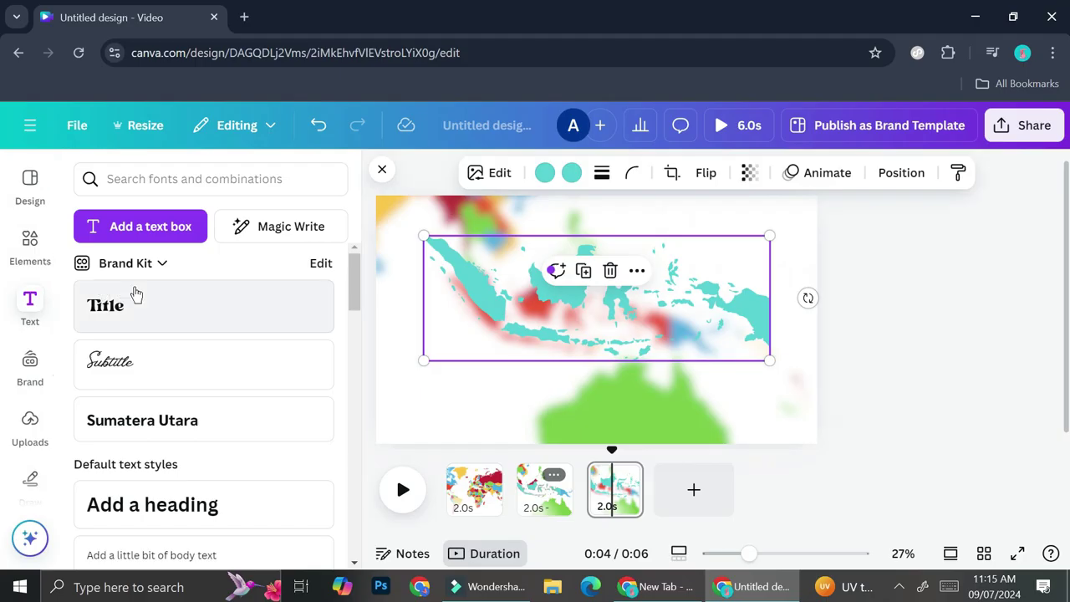
Add a Title text box in the Lancelot font at size 72
{"action": "scroll", "coordinate": [240, 371], "scroll_direction": "down", "scroll_amount": 5}
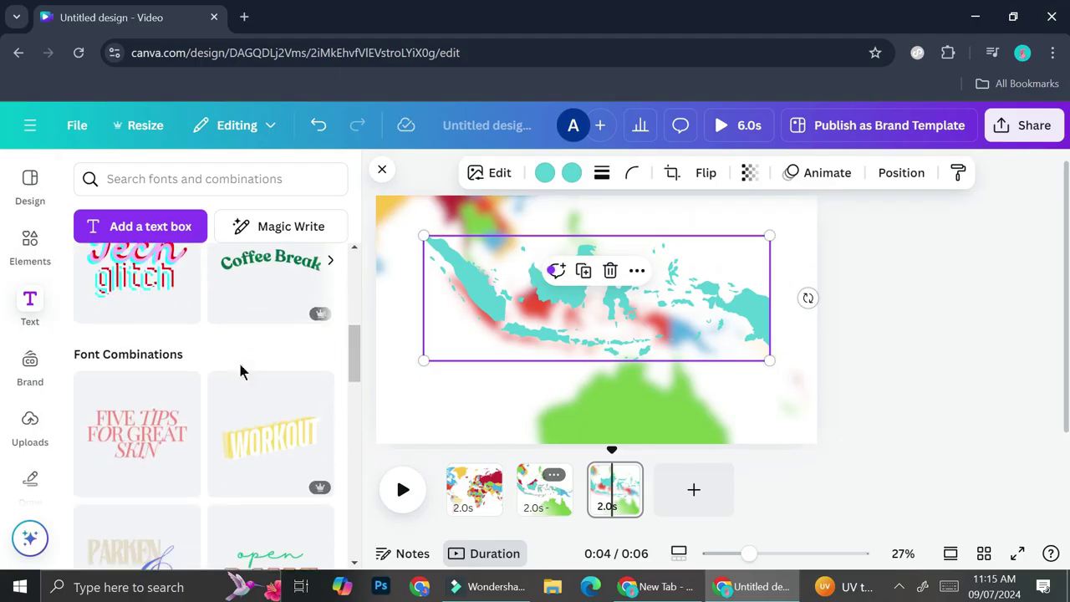
{"action": "scroll", "coordinate": [239, 373], "scroll_direction": "down", "scroll_amount": 2}
{"action": "scroll", "coordinate": [220, 321], "scroll_direction": "down", "scroll_amount": 3}
{"action": "scroll", "coordinate": [218, 325], "scroll_direction": "down", "scroll_amount": 5}
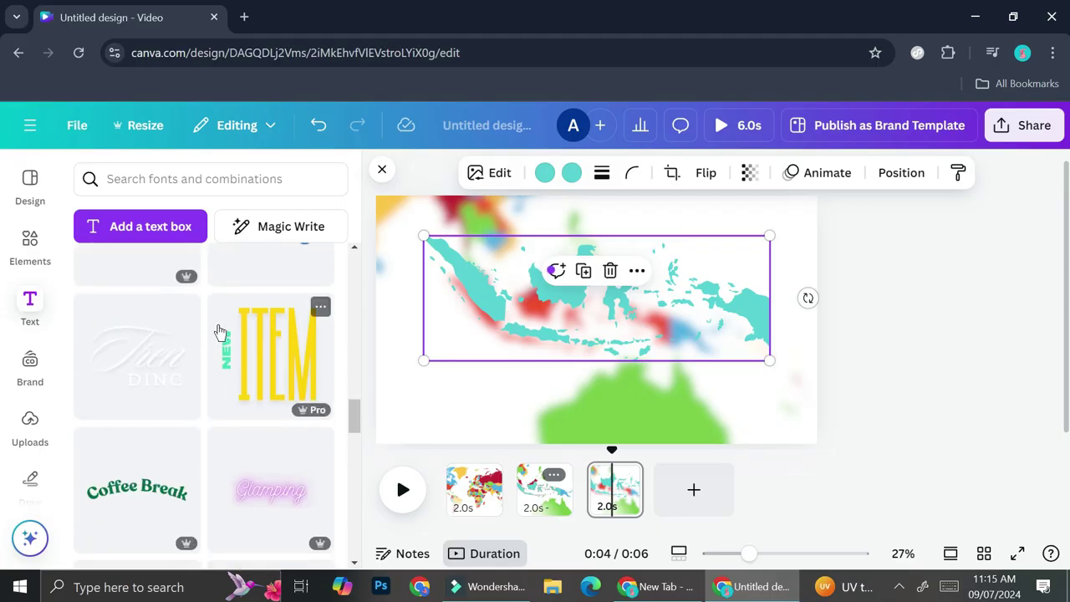
{"action": "scroll", "coordinate": [218, 355], "scroll_direction": "up", "scroll_amount": 15}
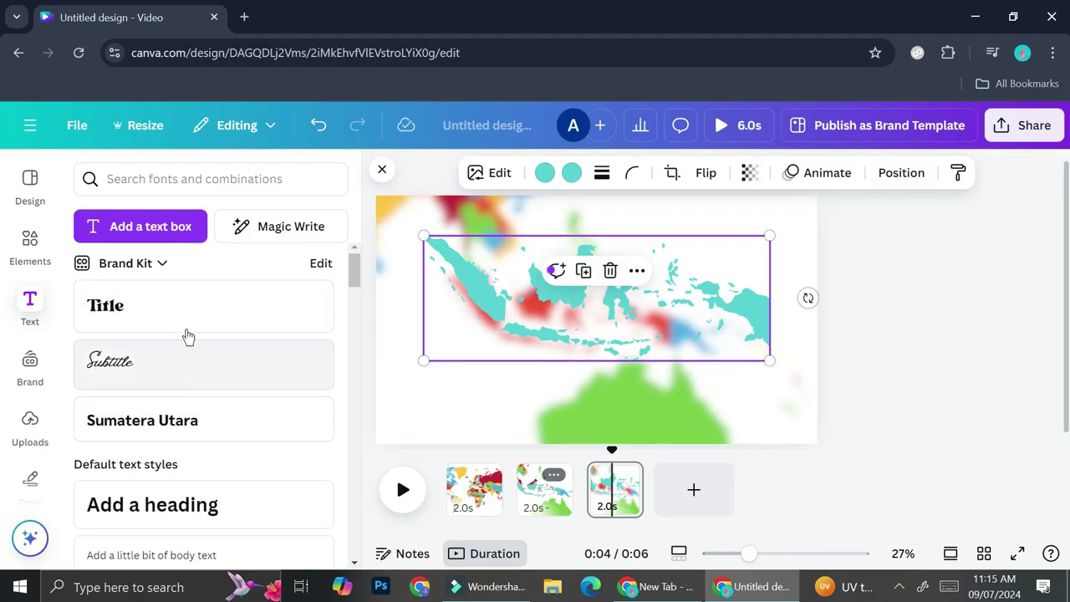
{"action": "scroll", "coordinate": [215, 383], "scroll_direction": "down", "scroll_amount": 1}
{"action": "scroll", "coordinate": [164, 379], "scroll_direction": "up", "scroll_amount": 1}
{"action": "left_click", "coordinate": [189, 301]}
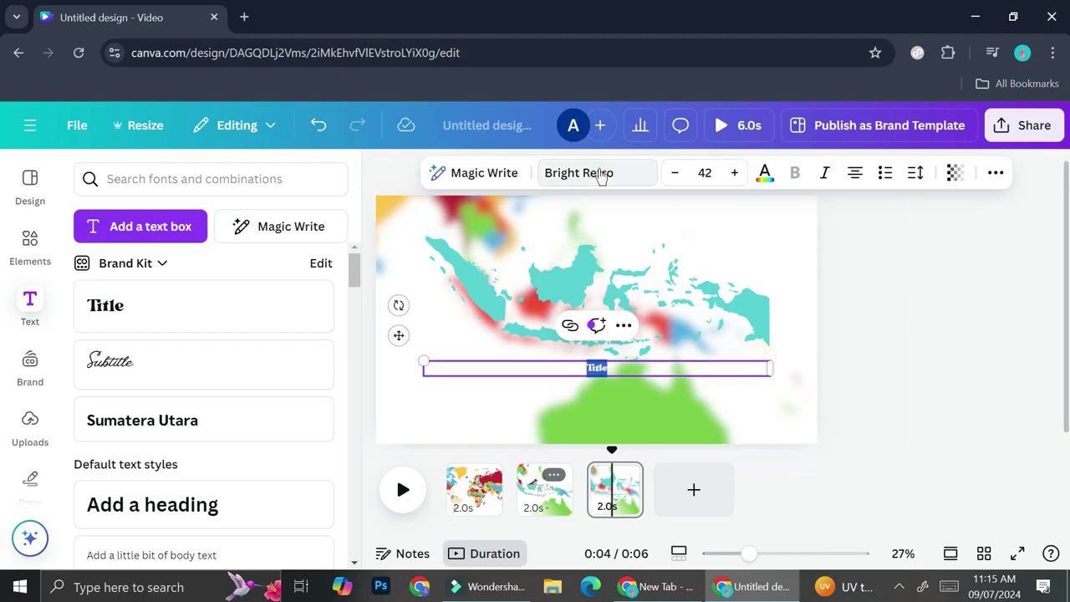
{"action": "left_click", "coordinate": [585, 172]}
{"action": "scroll", "coordinate": [203, 384], "scroll_direction": "down", "scroll_amount": 2}
{"action": "scroll", "coordinate": [203, 385], "scroll_direction": "up", "scroll_amount": 2}
{"action": "left_click", "coordinate": [120, 455]}
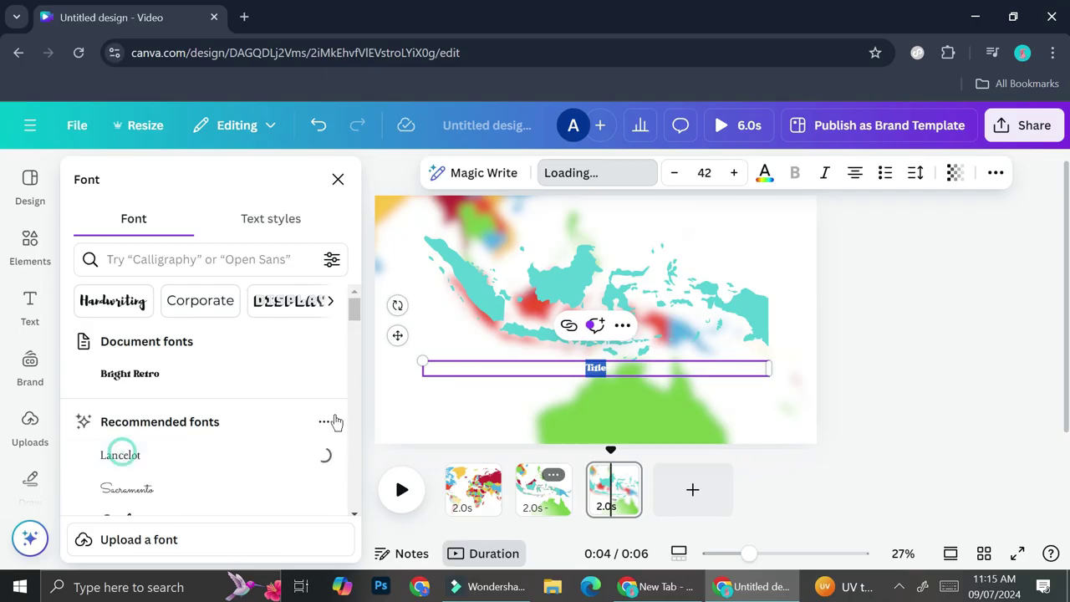
{"action": "left_click_drag", "start_coordinate": [769, 365], "coordinate": [472, 367]}
{"action": "left_click", "coordinate": [735, 172]}
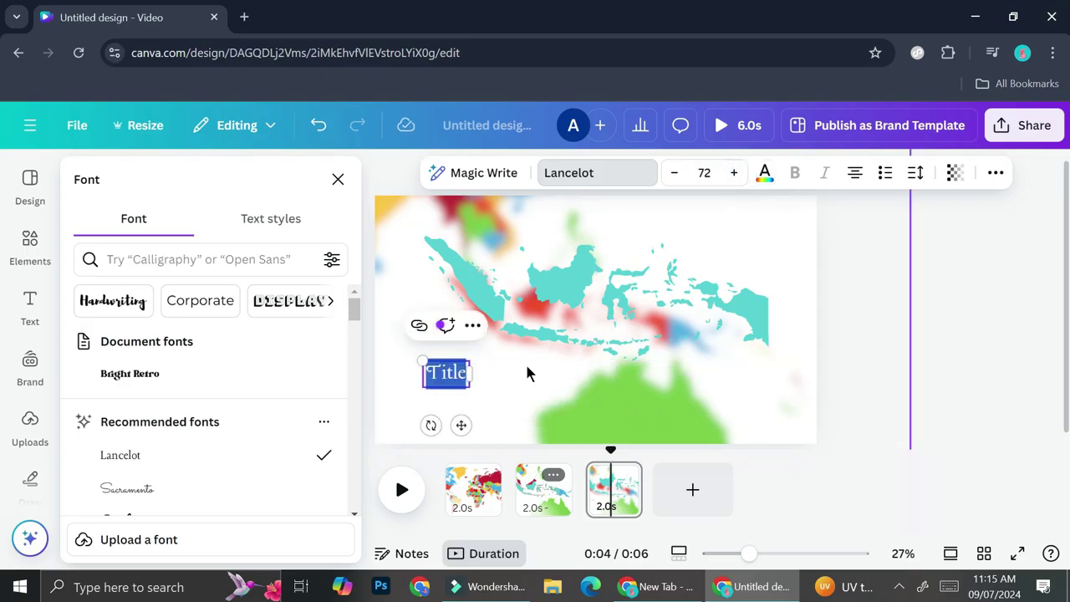
Replace the title text with 'Indonesia' and widen the box to keep it on one line
{"action": "left_click", "coordinate": [599, 290]}
{"action": "double_click", "coordinate": [451, 373]}
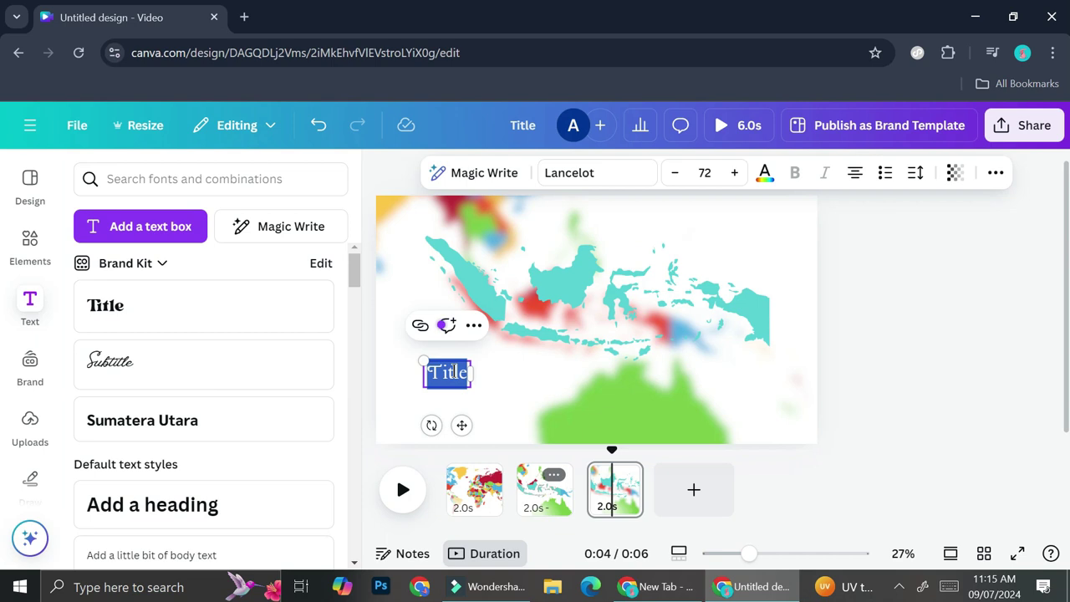
{"action": "key", "text": "BackSpace"}
{"action": "type", "text": "Indonesia"}
{"action": "left_click_drag", "start_coordinate": [470, 393], "coordinate": [508, 389]}
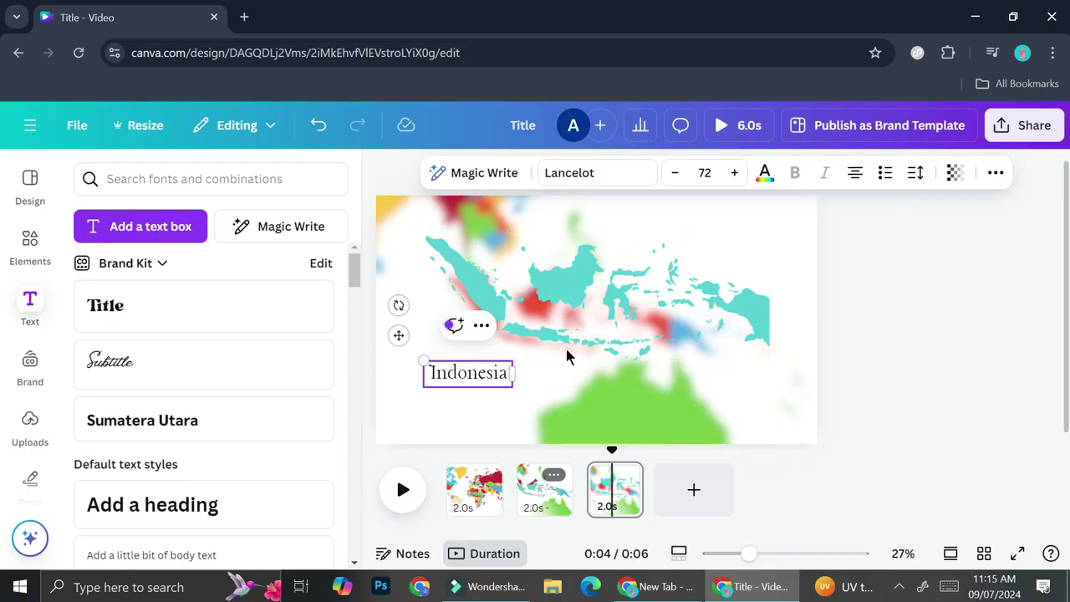
Position the teal Indonesia map over the islands and move the Indonesia title to the top centre
{"action": "left_click_drag", "start_coordinate": [582, 335], "coordinate": [610, 330]}
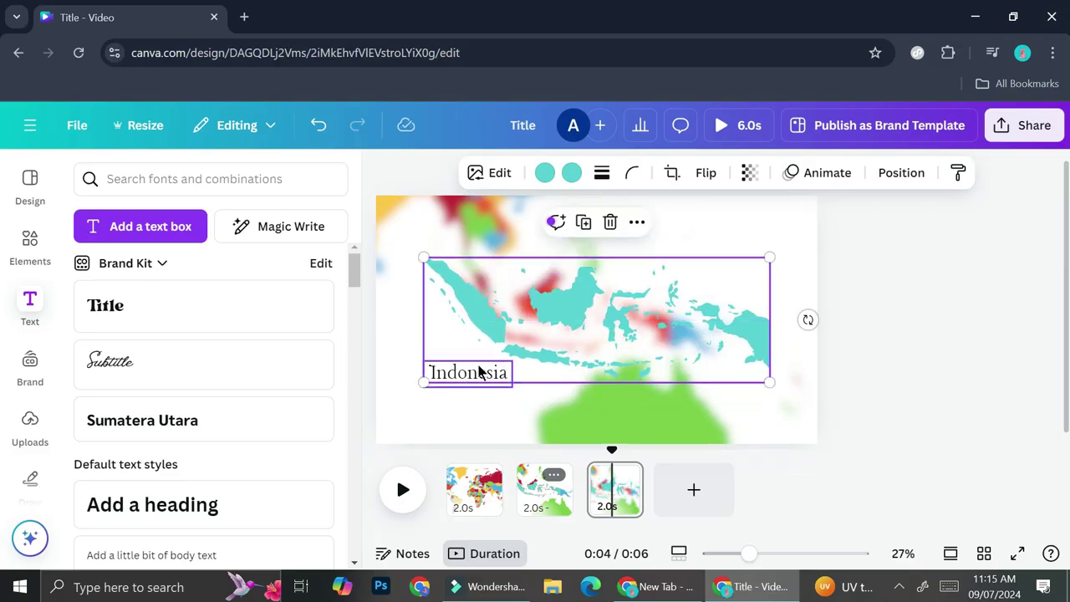
{"action": "left_click_drag", "start_coordinate": [533, 293], "coordinate": [585, 335]}
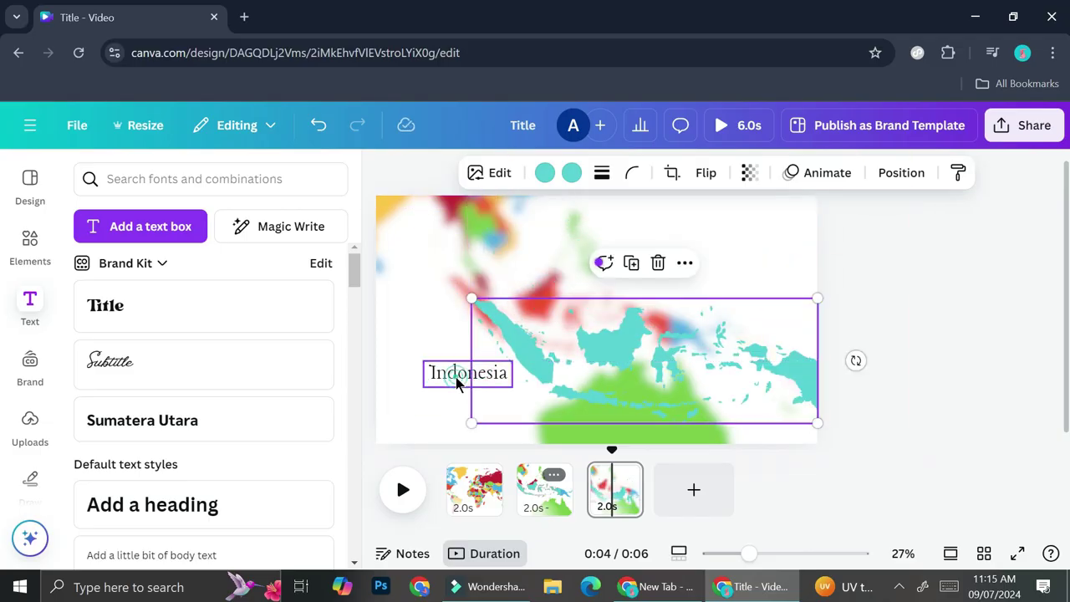
{"action": "left_click", "coordinate": [455, 377]}
{"action": "left_click_drag", "start_coordinate": [468, 377], "coordinate": [597, 237]}
{"action": "left_click_drag", "start_coordinate": [666, 346], "coordinate": [615, 296]}
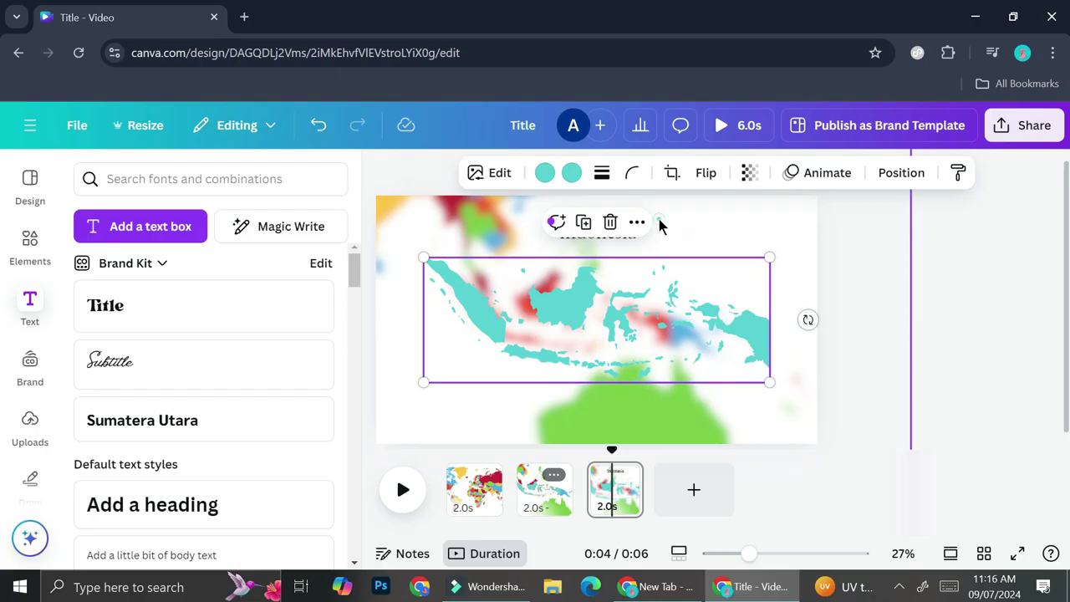
Recolour the Indonesia title teal using the document colour
{"action": "left_click", "coordinate": [618, 233]}
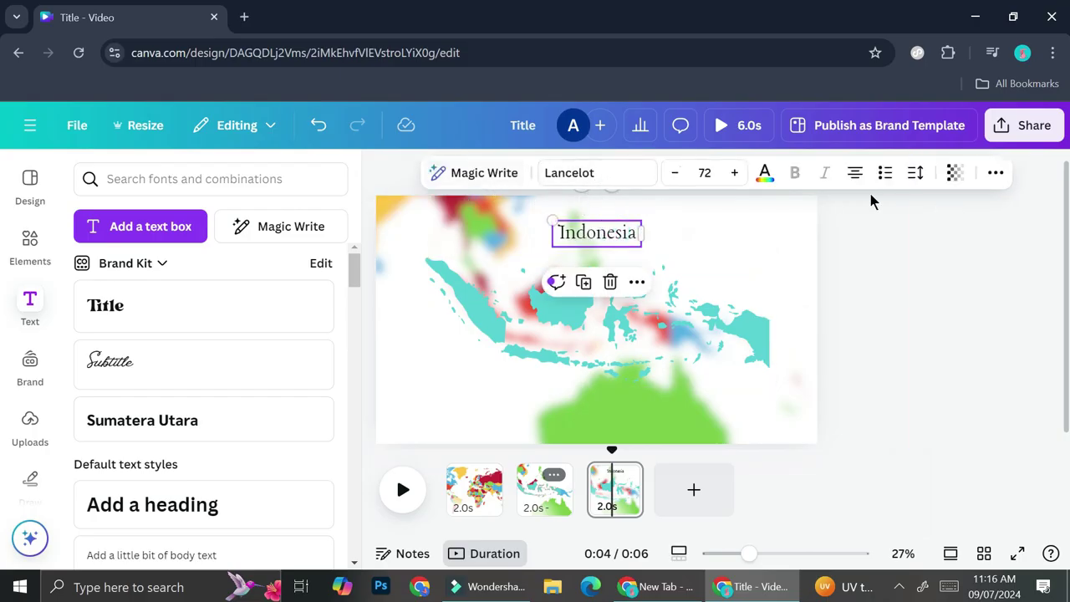
{"action": "left_click", "coordinate": [764, 173]}
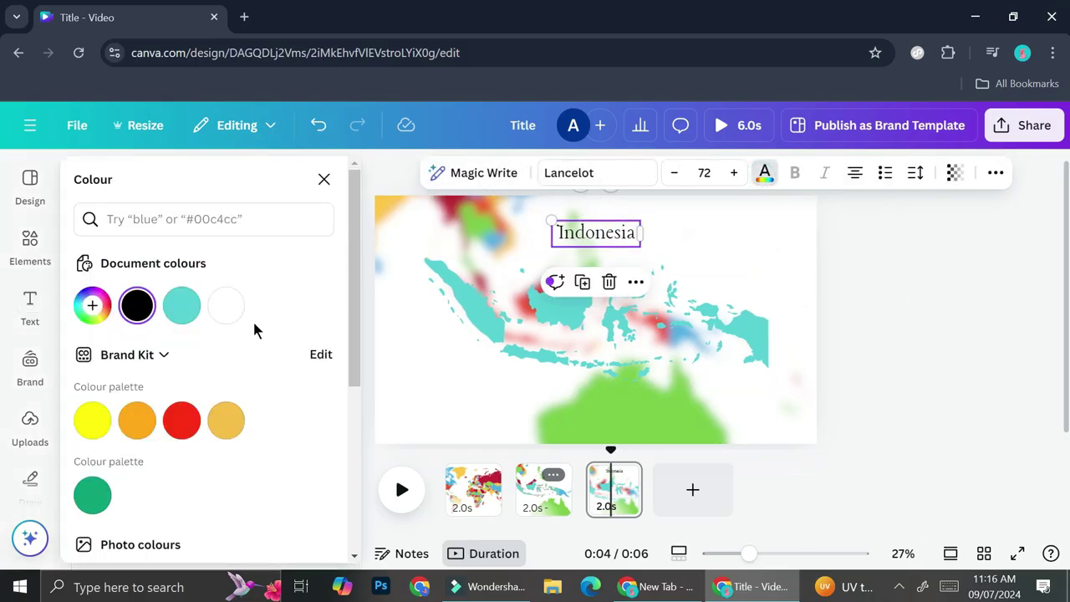
{"action": "left_click", "coordinate": [182, 305]}
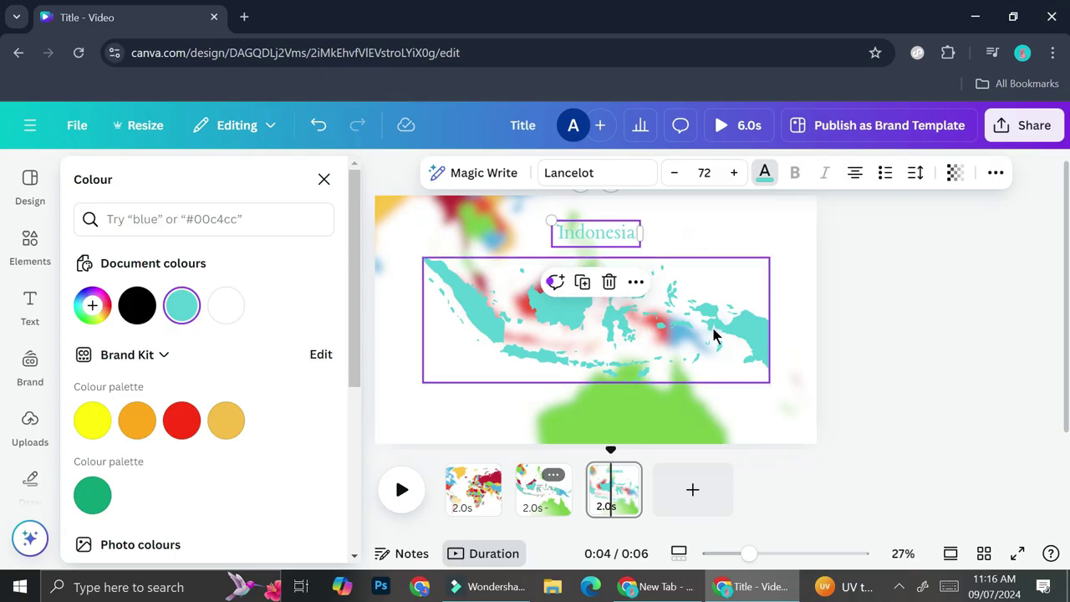
{"action": "left_click", "coordinate": [734, 251]}
{"action": "left_click", "coordinate": [600, 235]}
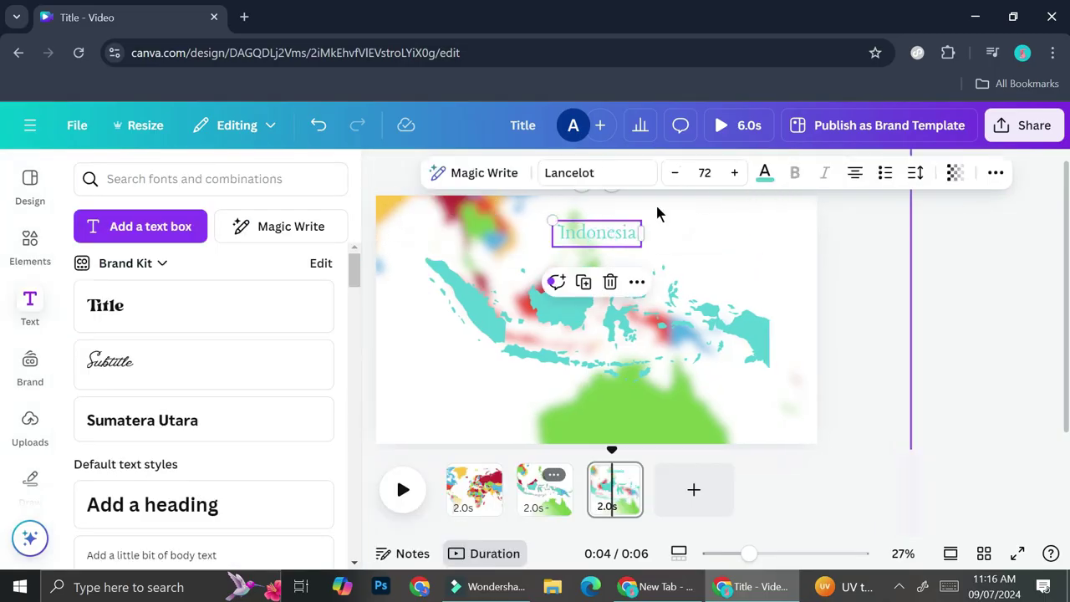
{"action": "left_click", "coordinate": [616, 174]}
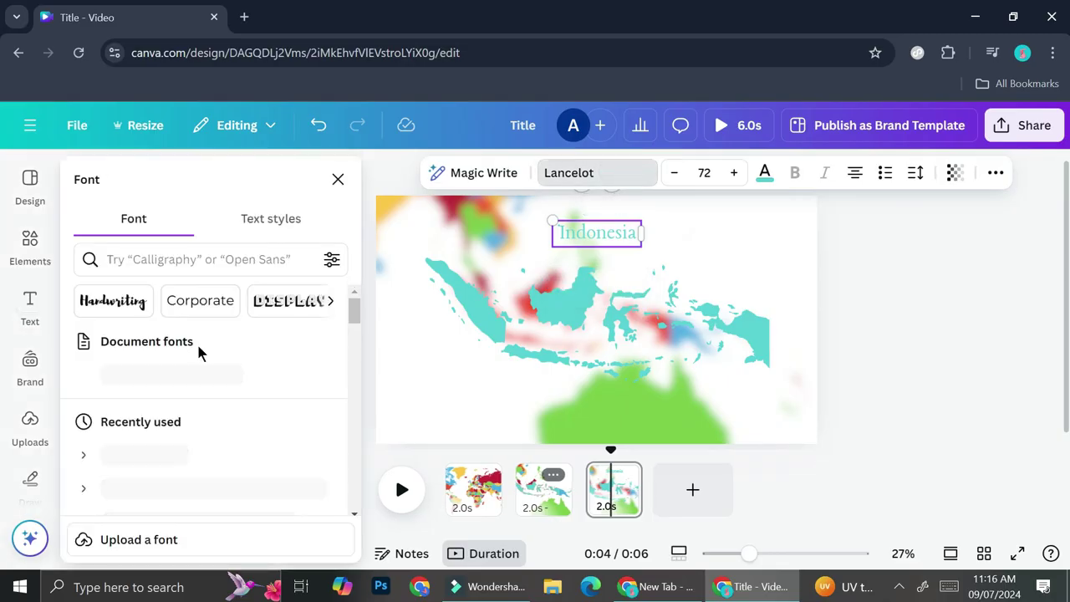
Set the Indonesia title to TAN Meringue and widen its box so it stays on one line
{"action": "scroll", "coordinate": [187, 382], "scroll_direction": "down", "scroll_amount": 2}
{"action": "left_click", "coordinate": [153, 318]}
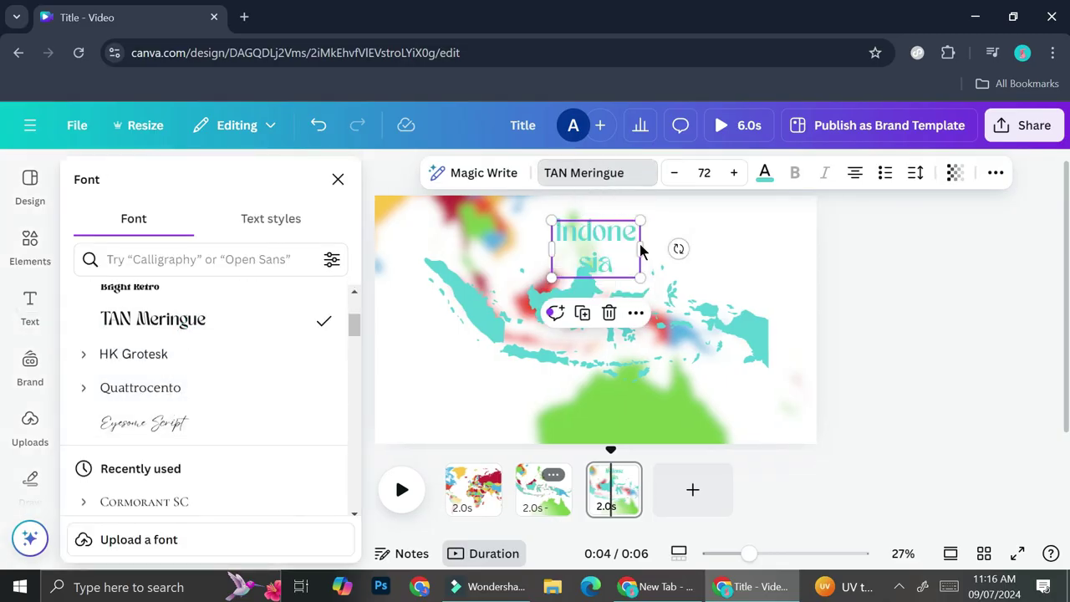
{"action": "left_click_drag", "start_coordinate": [646, 250], "coordinate": [623, 246]}
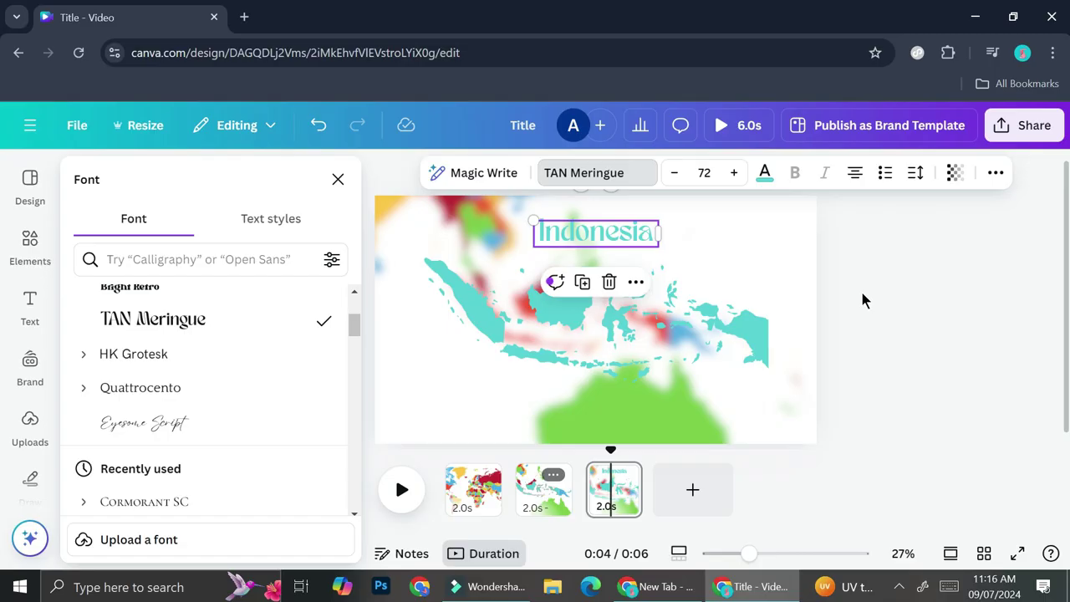
{"action": "left_click", "coordinate": [620, 497]}
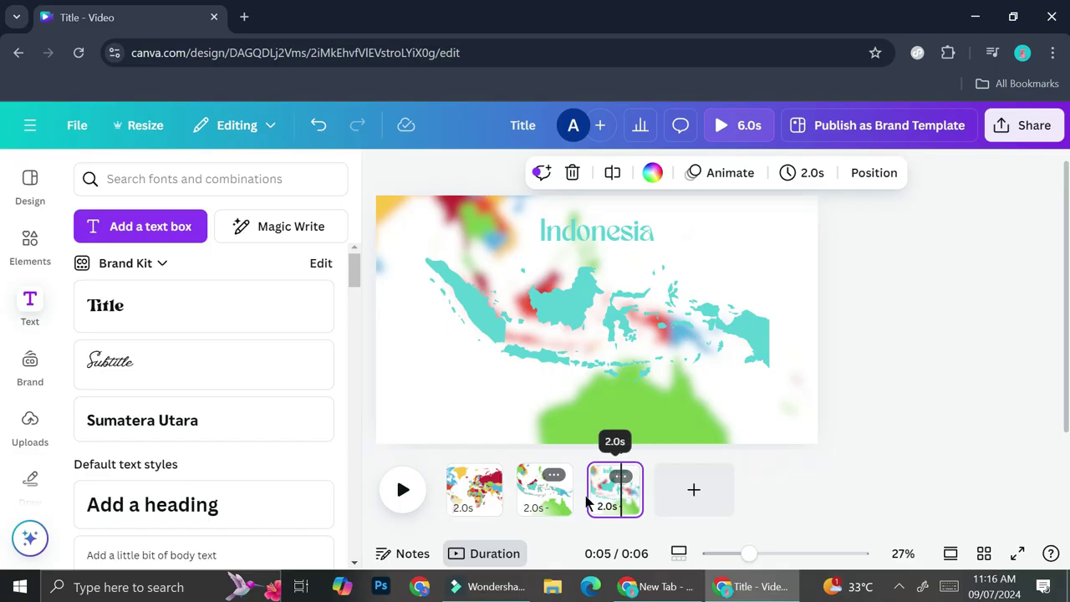
{"action": "right_click", "coordinate": [724, 221]}
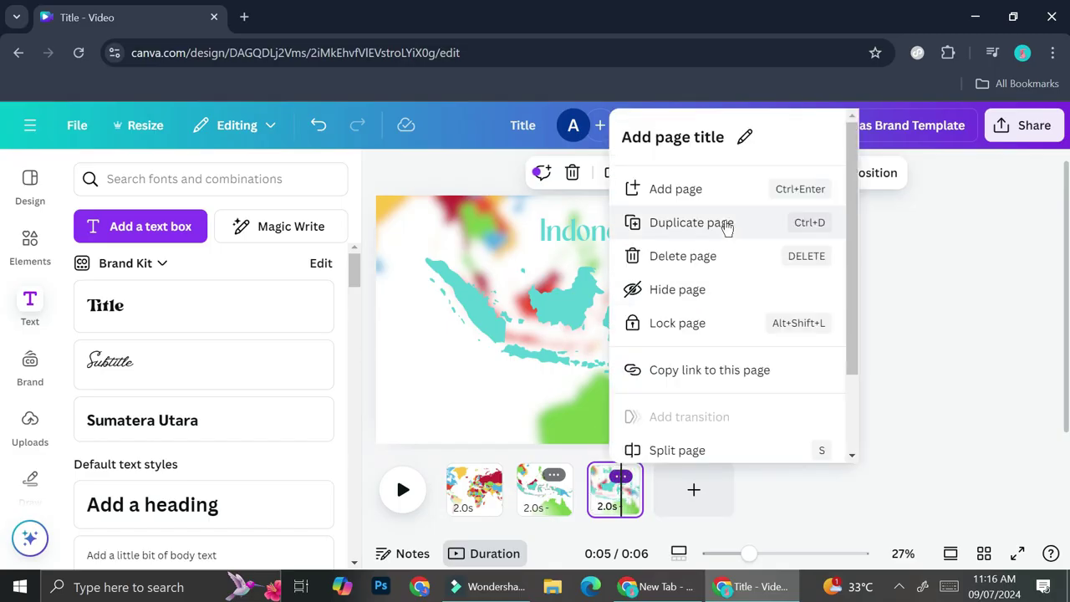
Duplicate the third page as page 4 and drag its Indonesia title down over the green landmass
{"action": "left_click", "coordinate": [691, 221]}
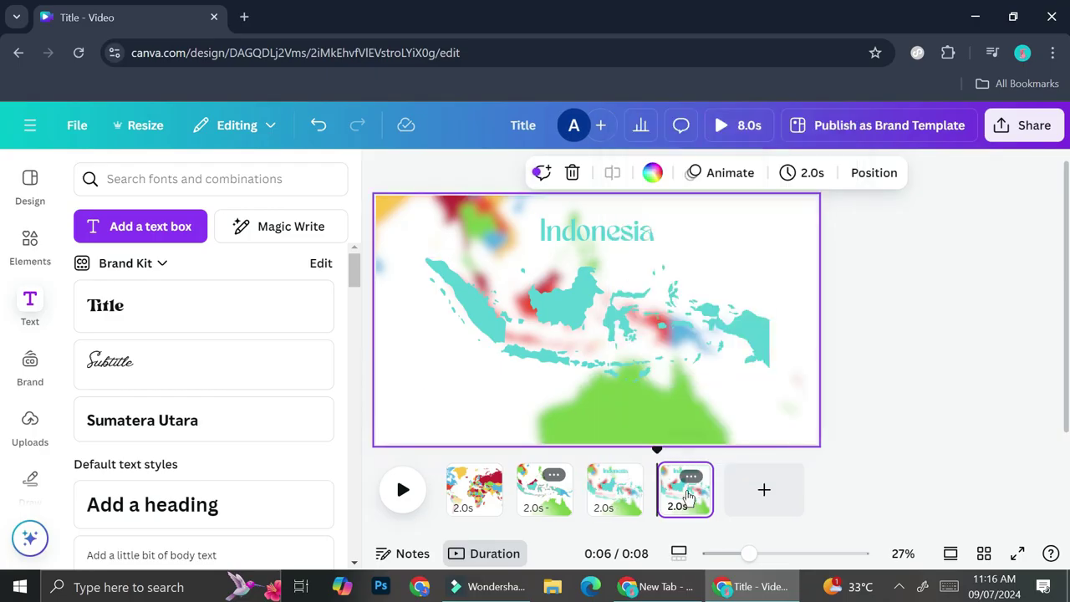
{"action": "left_click", "coordinate": [640, 241]}
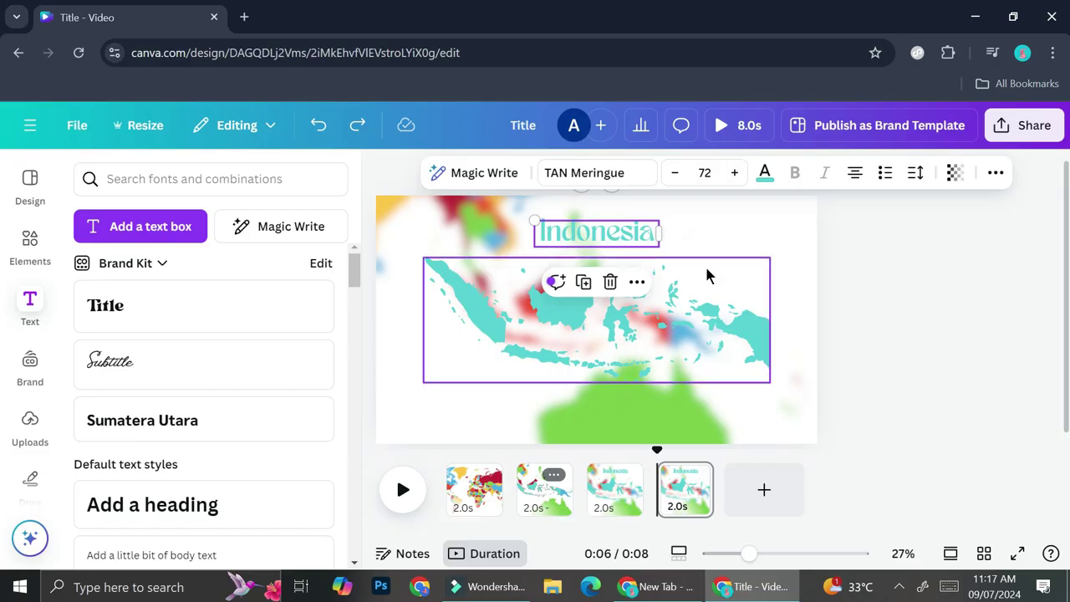
{"action": "left_click_drag", "start_coordinate": [607, 242], "coordinate": [607, 406]}
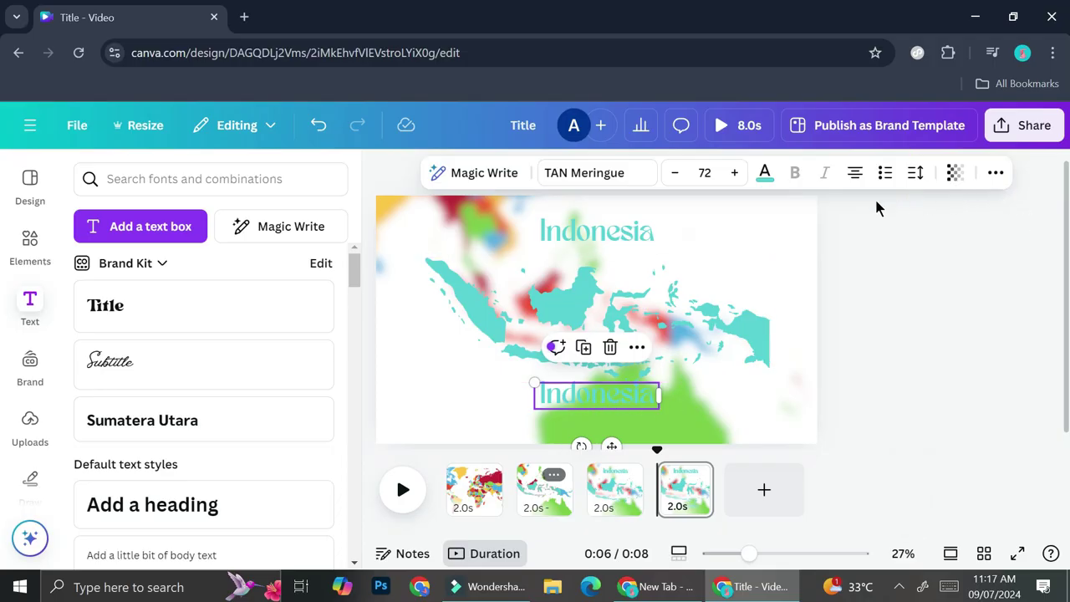
Give the lower Indonesia title the Neon text effect at intensity 100
{"action": "left_click", "coordinate": [994, 172]}
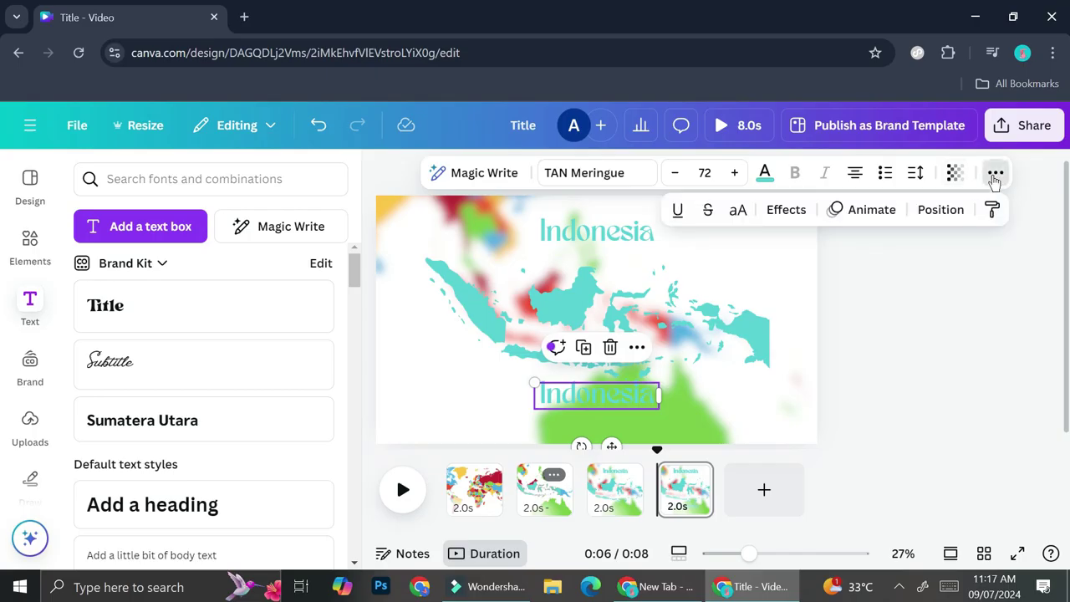
{"action": "left_click", "coordinate": [766, 222]}
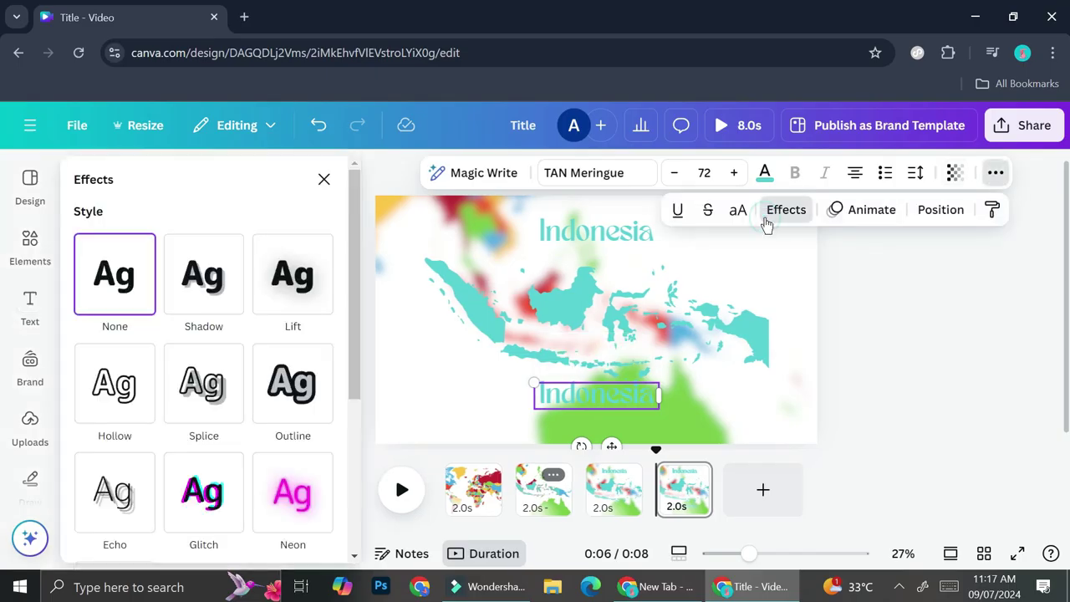
{"action": "left_click", "coordinate": [317, 523]}
{"action": "left_click", "coordinate": [220, 507]}
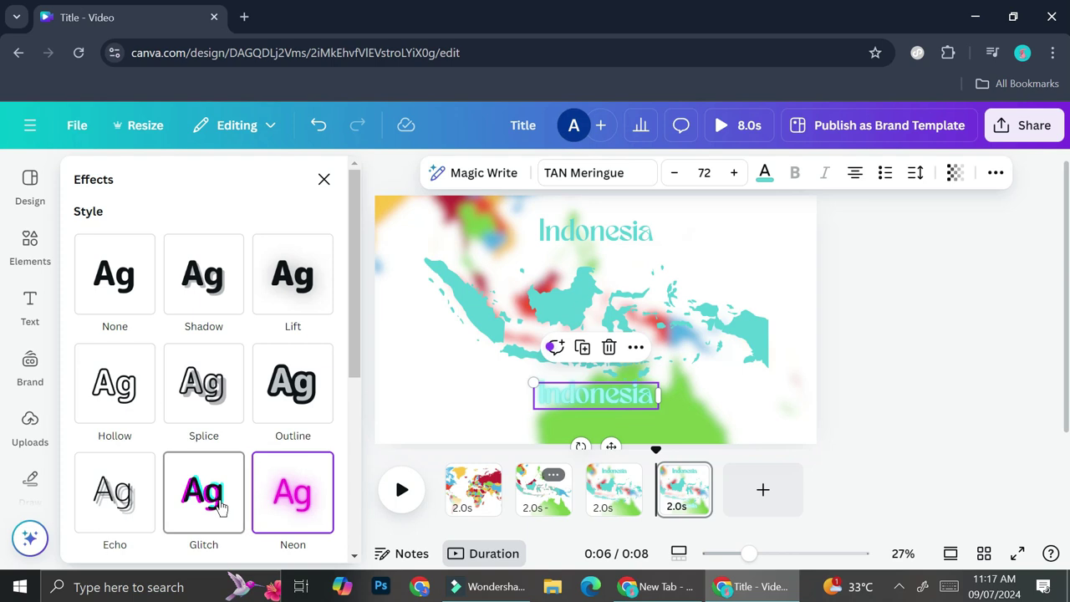
{"action": "left_click", "coordinate": [292, 499]}
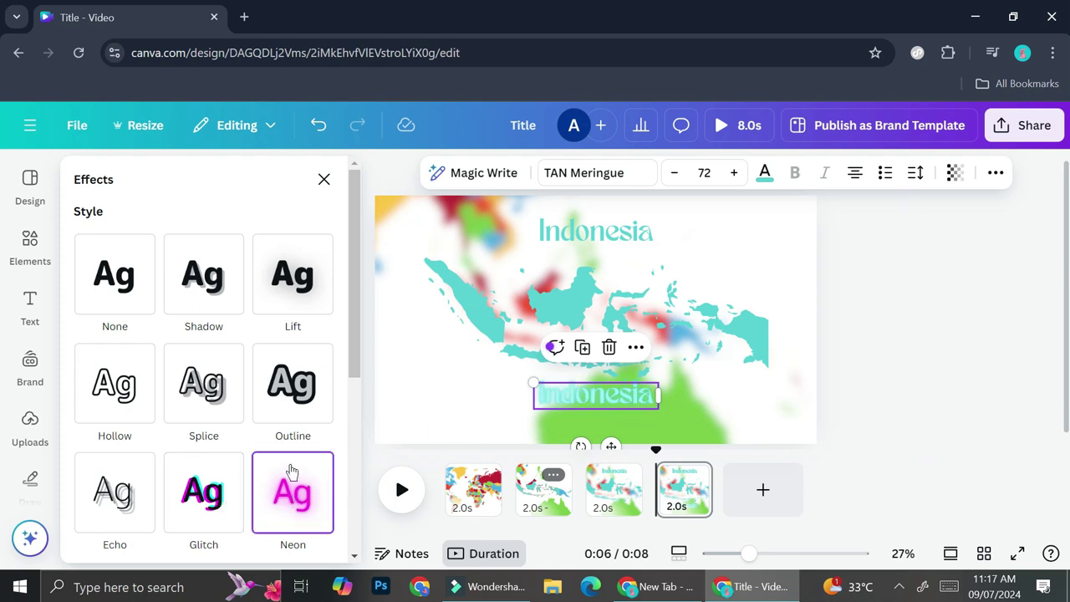
{"action": "scroll", "coordinate": [292, 468], "scroll_direction": "down", "scroll_amount": 2}
Set the upper Indonesia title's transparency to 0
{"action": "left_click_drag", "start_coordinate": [147, 350], "coordinate": [597, 242]}
{"action": "left_click", "coordinate": [597, 243]}
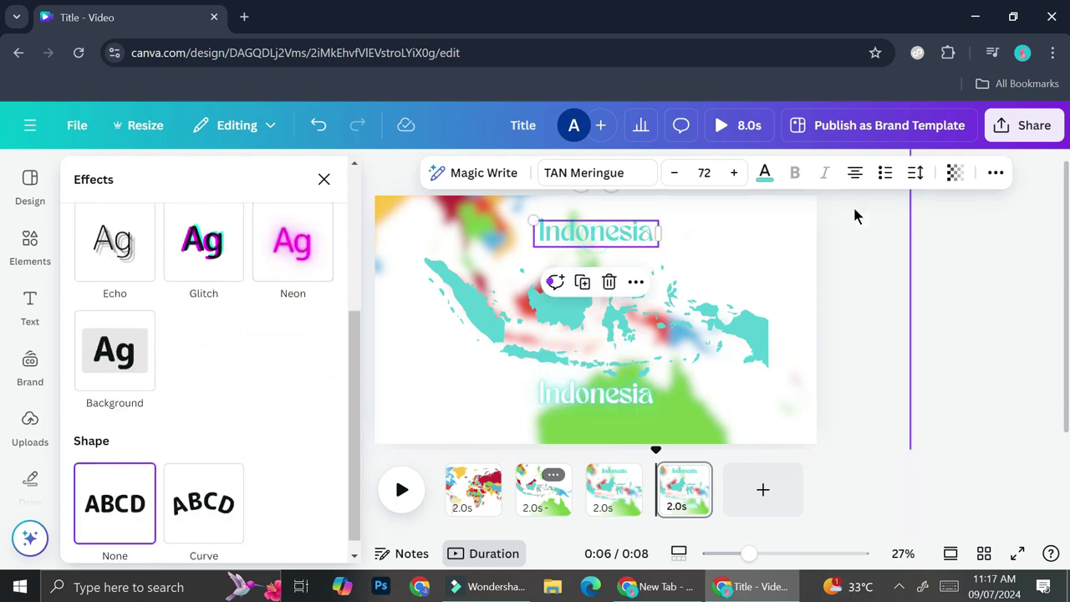
{"action": "left_click", "coordinate": [955, 174]}
{"action": "left_click_drag", "start_coordinate": [993, 240], "coordinate": [871, 242]}
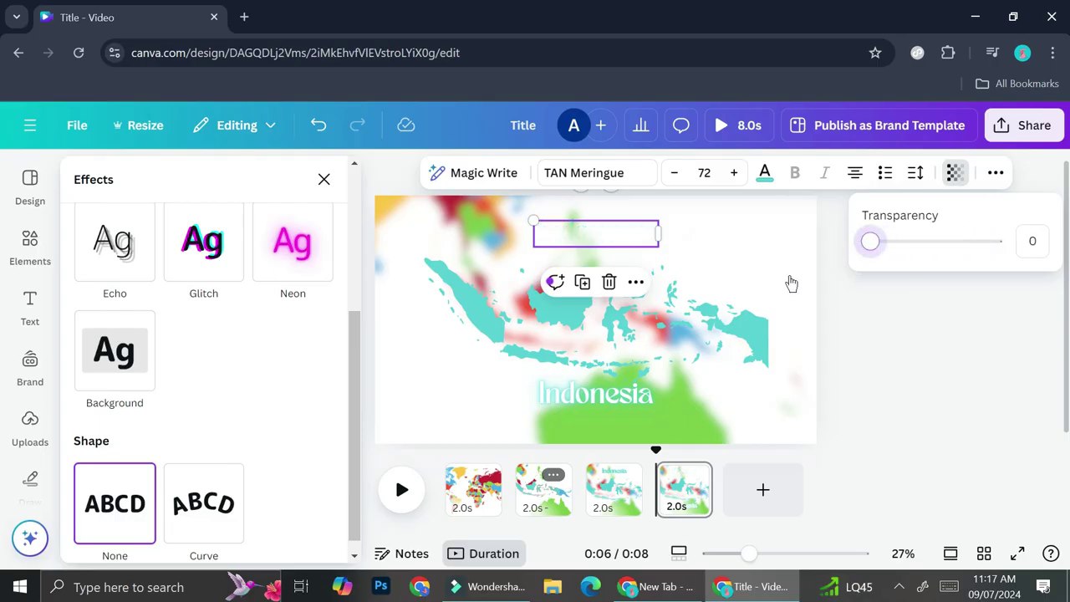
{"action": "left_click", "coordinate": [616, 241]}
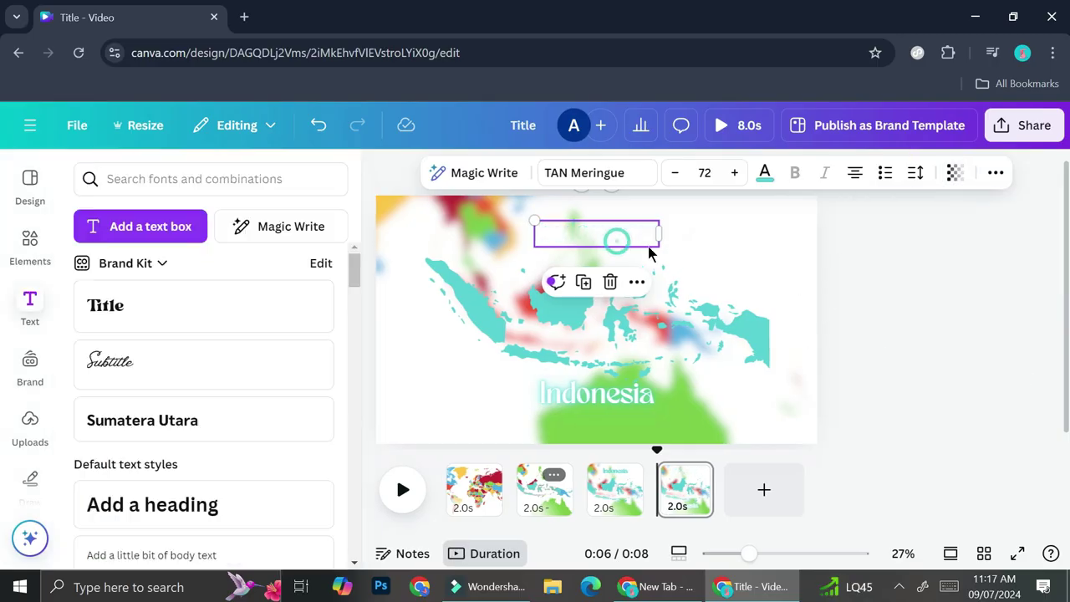
{"action": "left_click", "coordinate": [951, 172]}
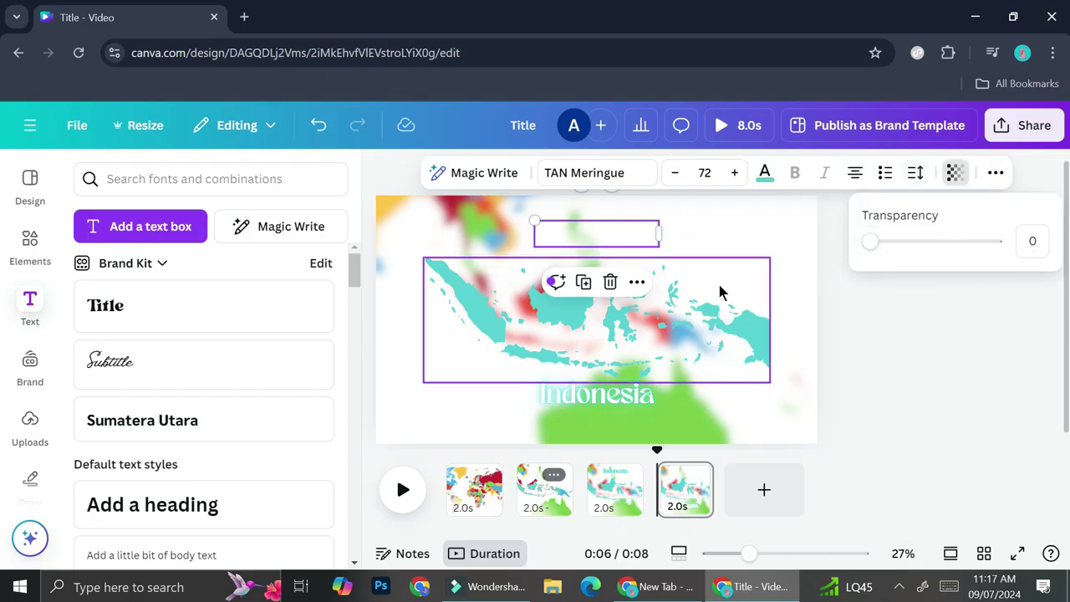
{"action": "left_click", "coordinate": [742, 248]}
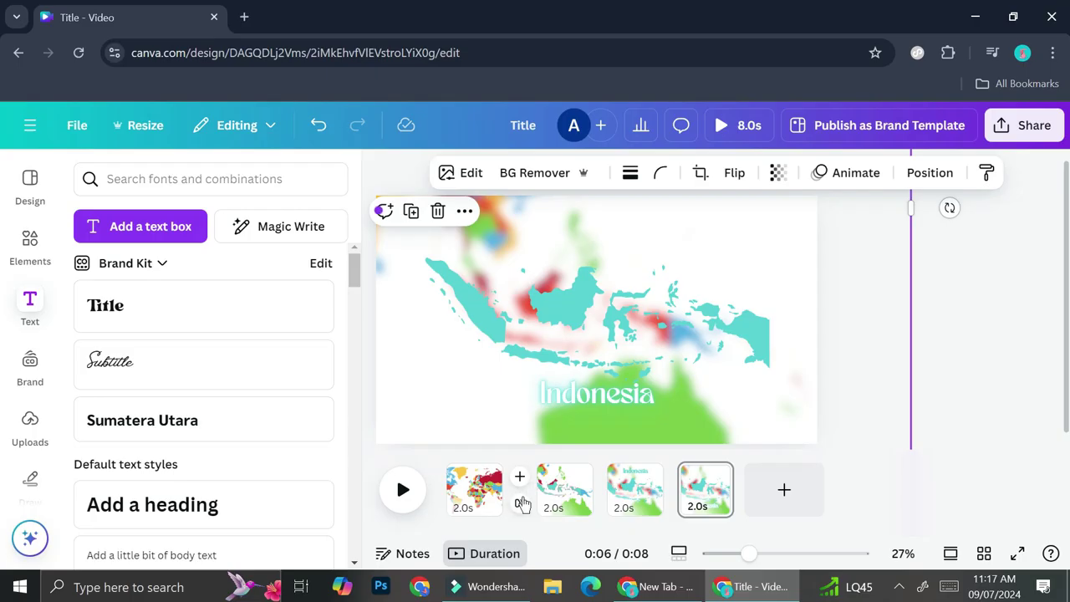
{"action": "mouse_move", "coordinate": [607, 491]}
{"action": "left_mouse_down"}
{"action": "mouse_move", "coordinate": [655, 491]}
{"action": "mouse_move", "coordinate": [582, 499]}
{"action": "left_mouse_up"}
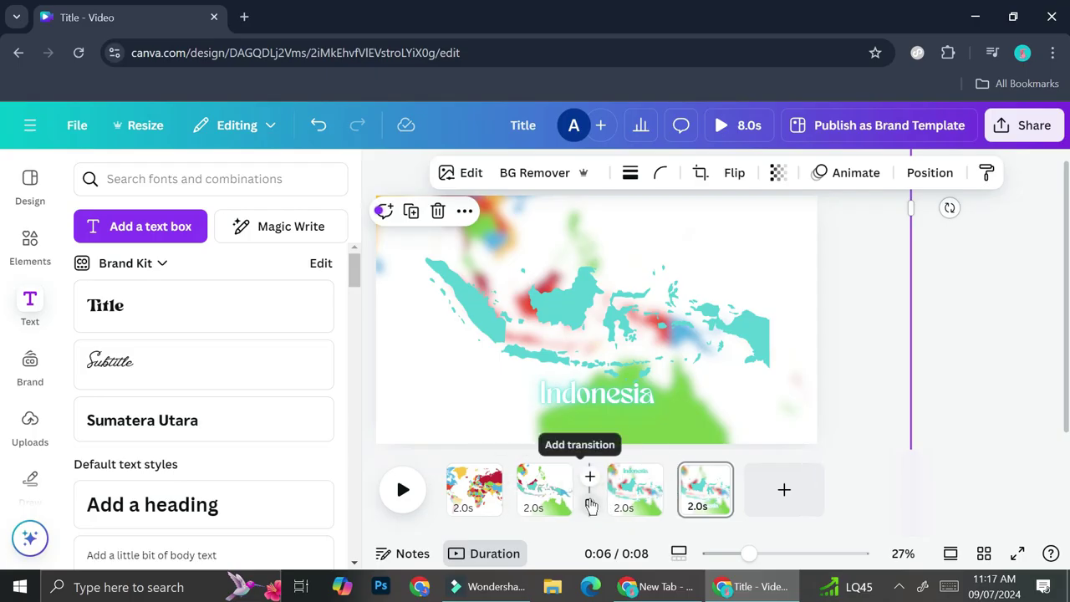
Add a 0.2-second Match & Move transition after page 2 and apply it between all pages
{"action": "left_click", "coordinate": [590, 501]}
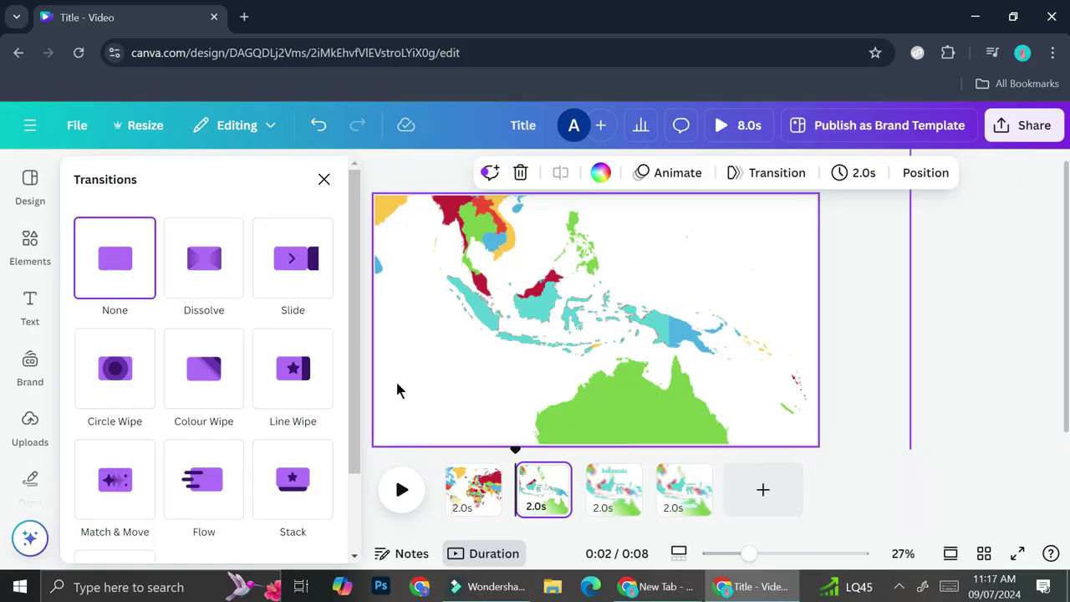
{"action": "scroll", "coordinate": [251, 374], "scroll_direction": "down", "scroll_amount": 1}
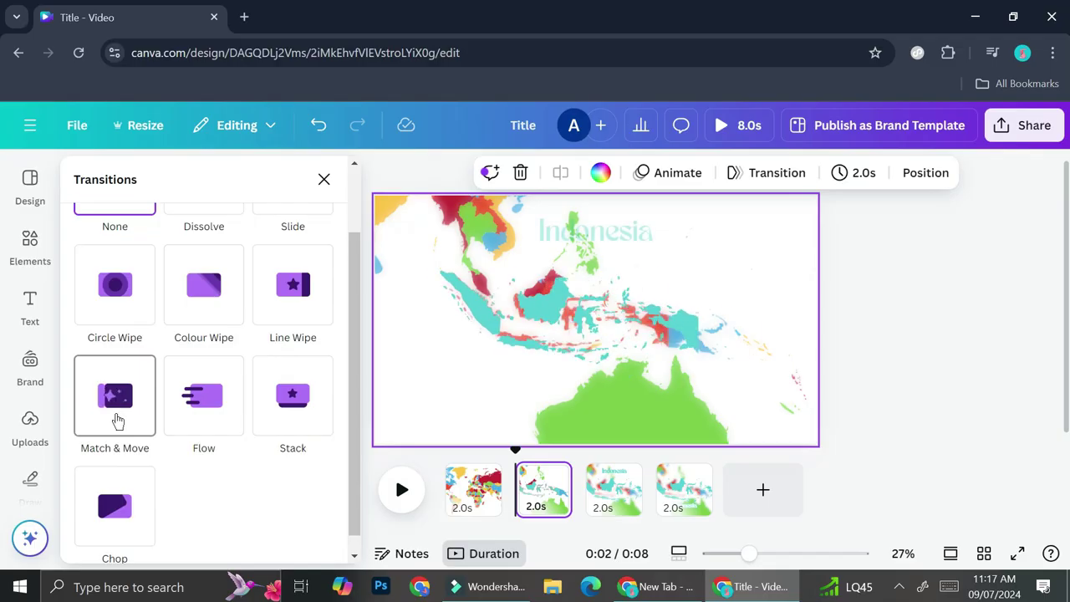
{"action": "left_click", "coordinate": [117, 420]}
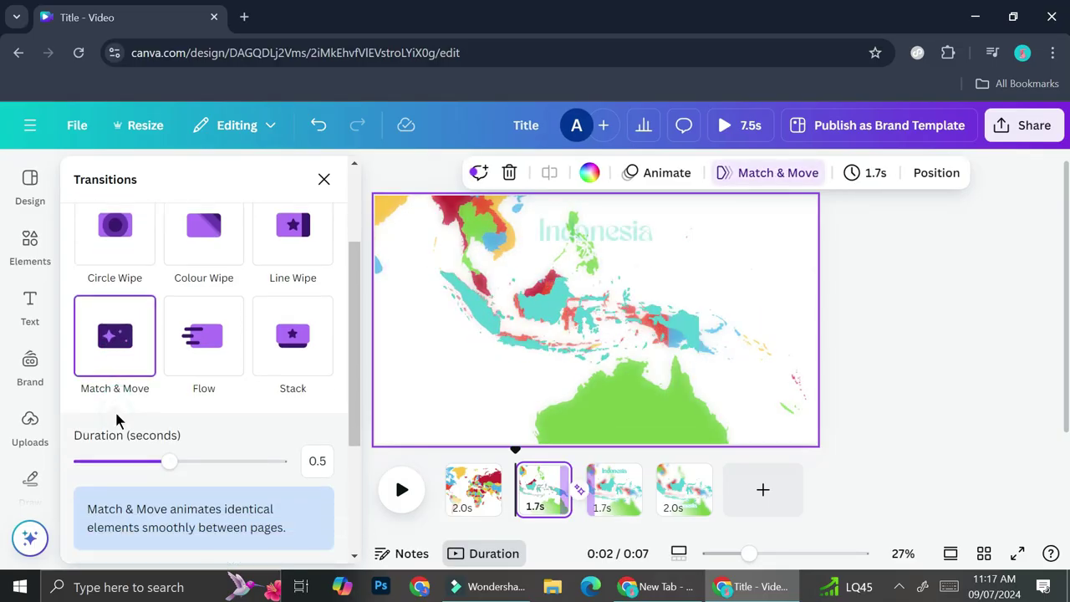
{"action": "left_click_drag", "start_coordinate": [169, 461], "coordinate": [104, 464]}
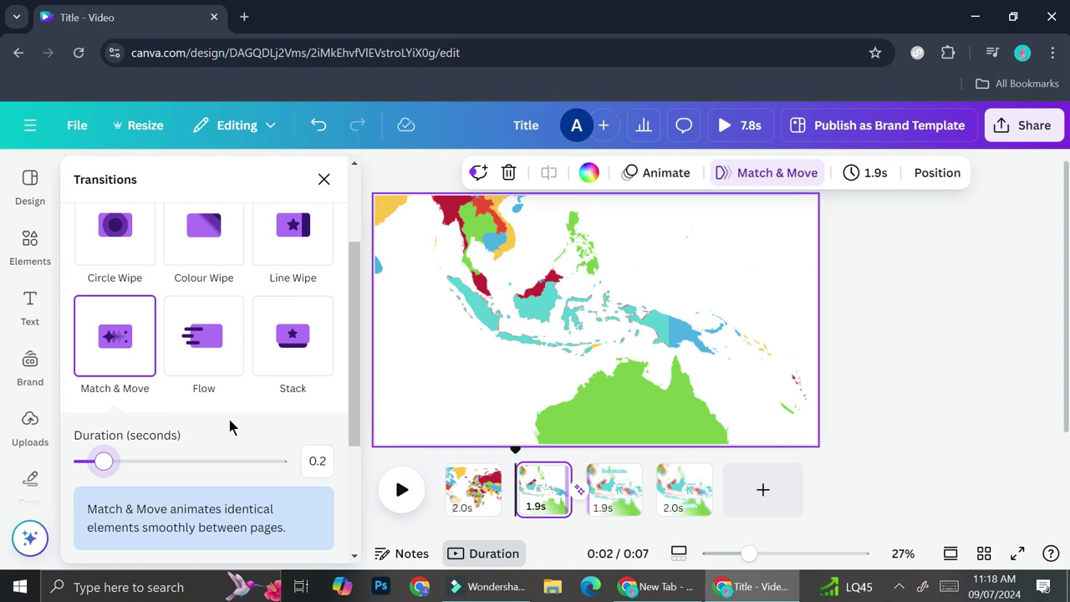
{"action": "scroll", "coordinate": [229, 418], "scroll_direction": "down", "scroll_amount": 5}
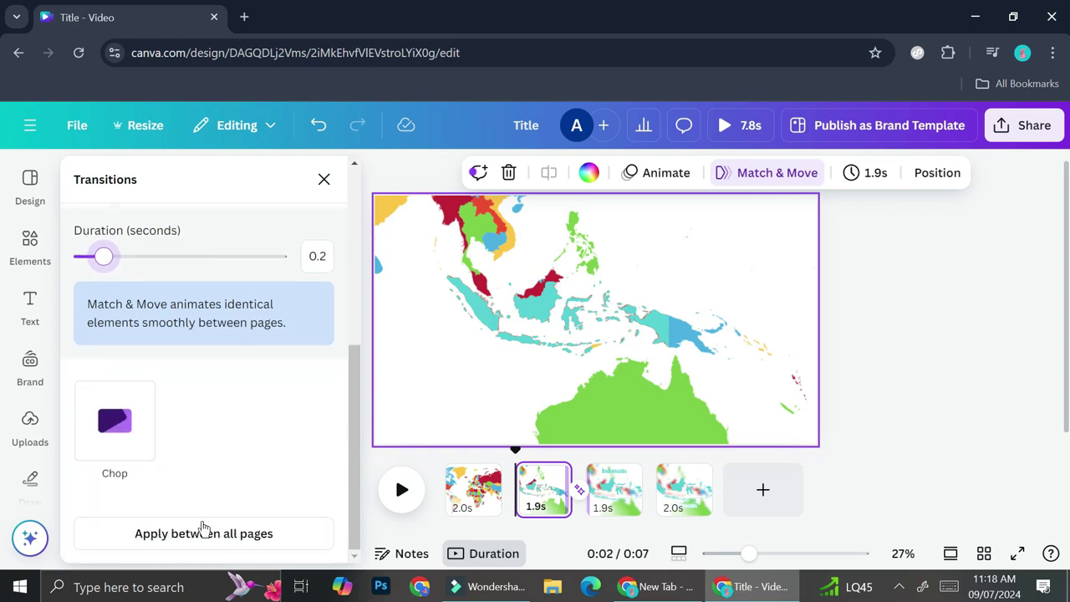
{"action": "left_click", "coordinate": [203, 532]}
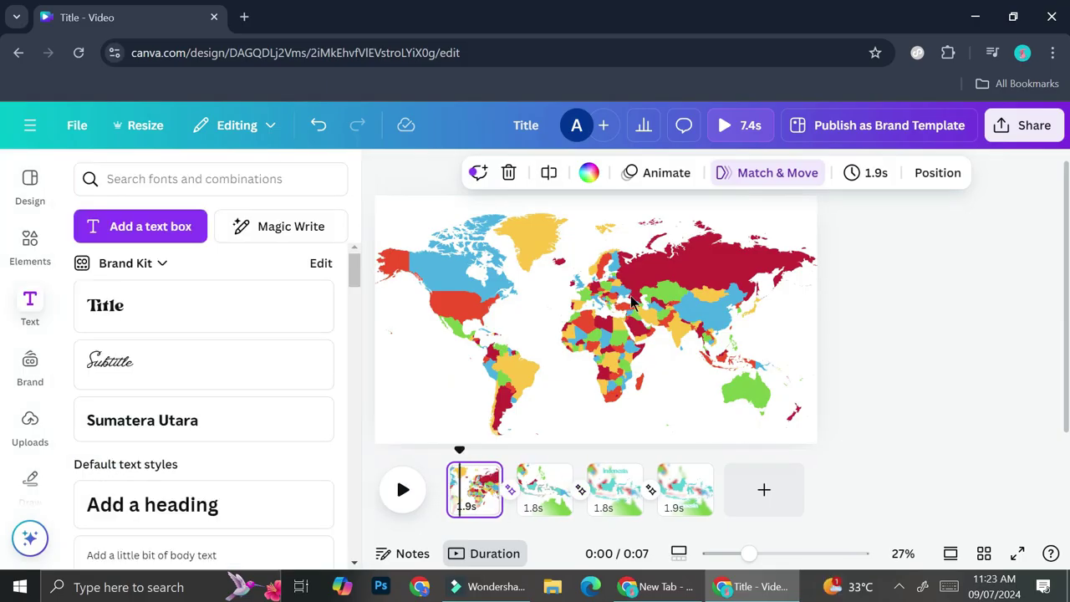
Animate the first page's world map with Succession at its slowest speed
{"action": "left_click", "coordinate": [669, 289]}
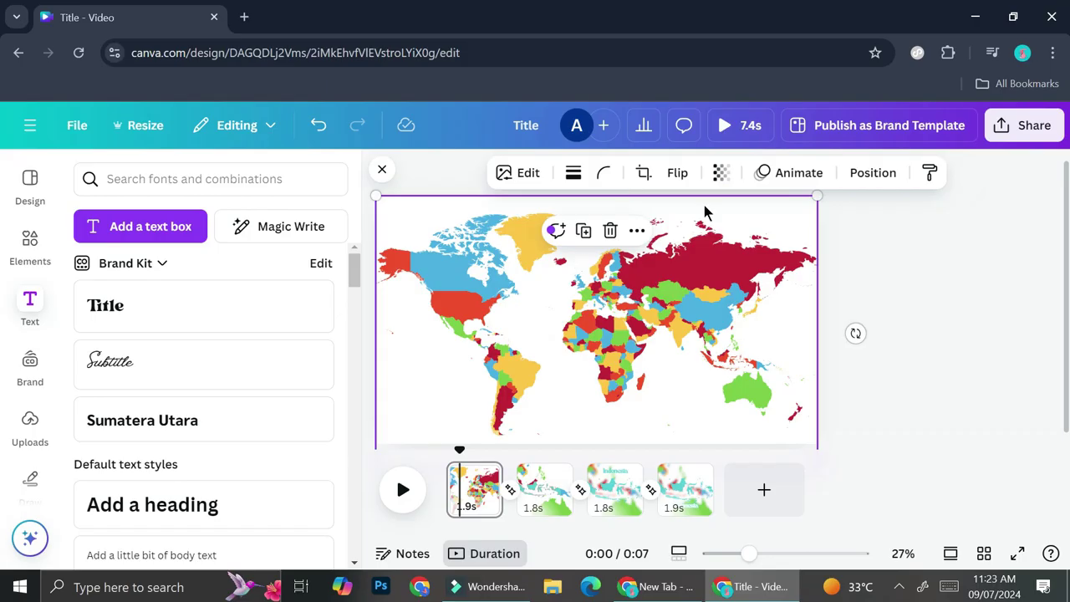
{"action": "left_click", "coordinate": [788, 176]}
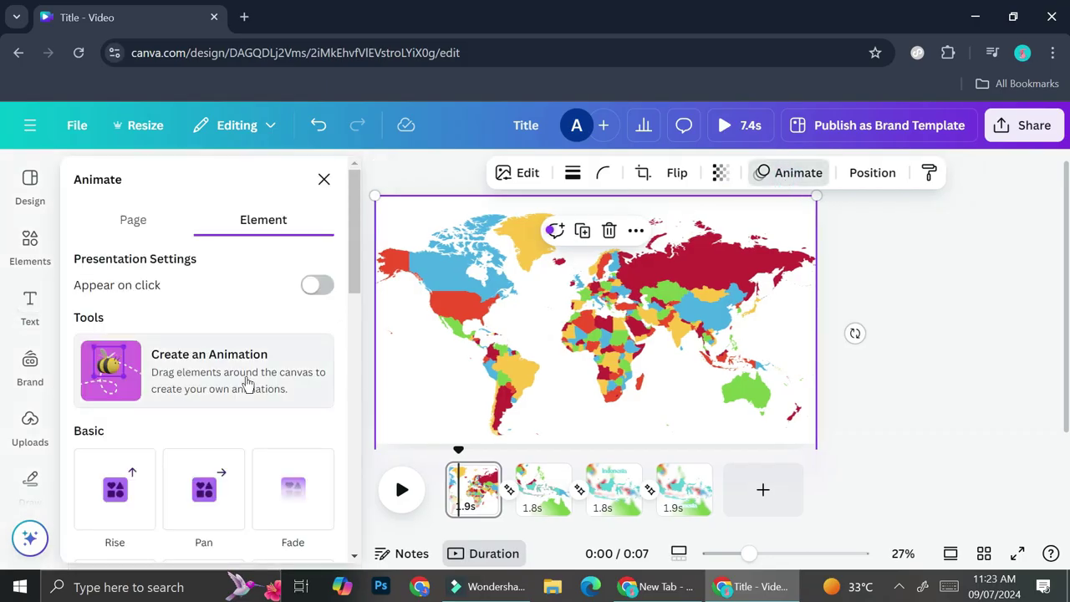
{"action": "scroll", "coordinate": [246, 382], "scroll_direction": "down", "scroll_amount": 1}
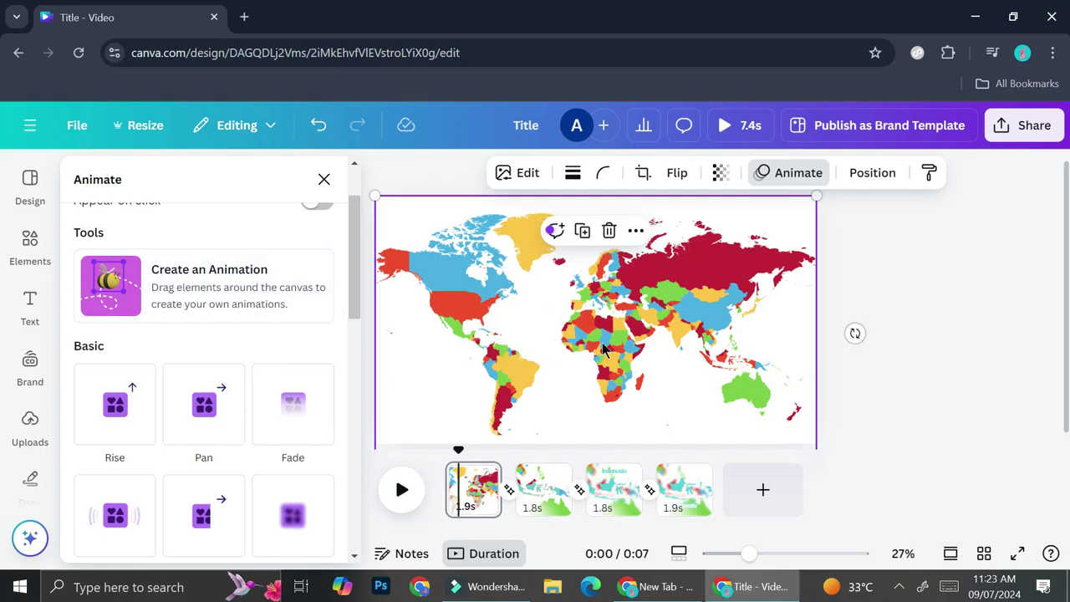
{"action": "scroll", "coordinate": [156, 424], "scroll_direction": "down", "scroll_amount": 1}
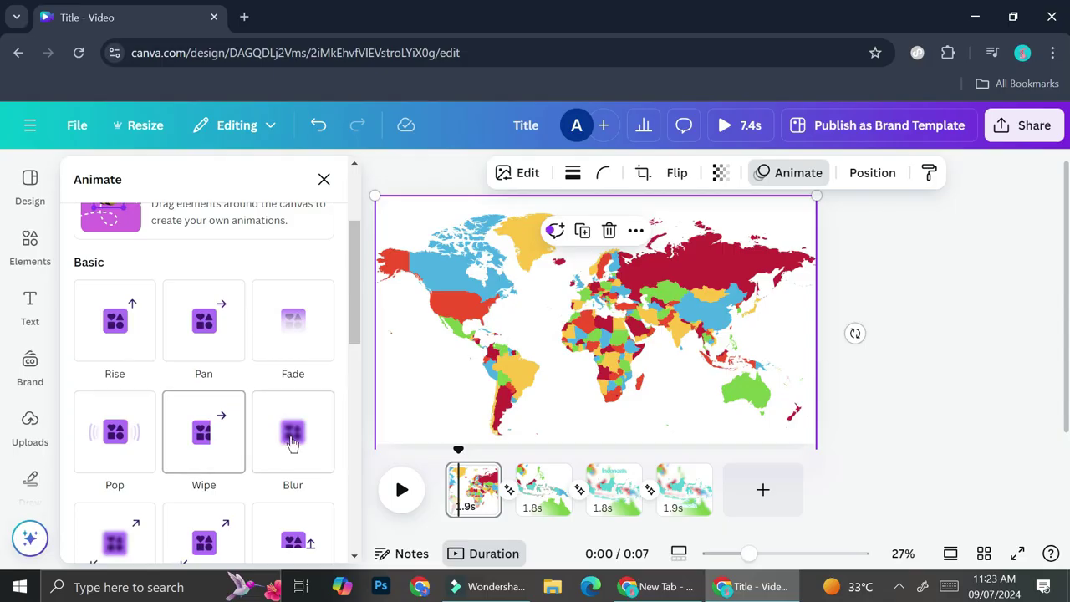
{"action": "scroll", "coordinate": [284, 443], "scroll_direction": "down", "scroll_amount": 3}
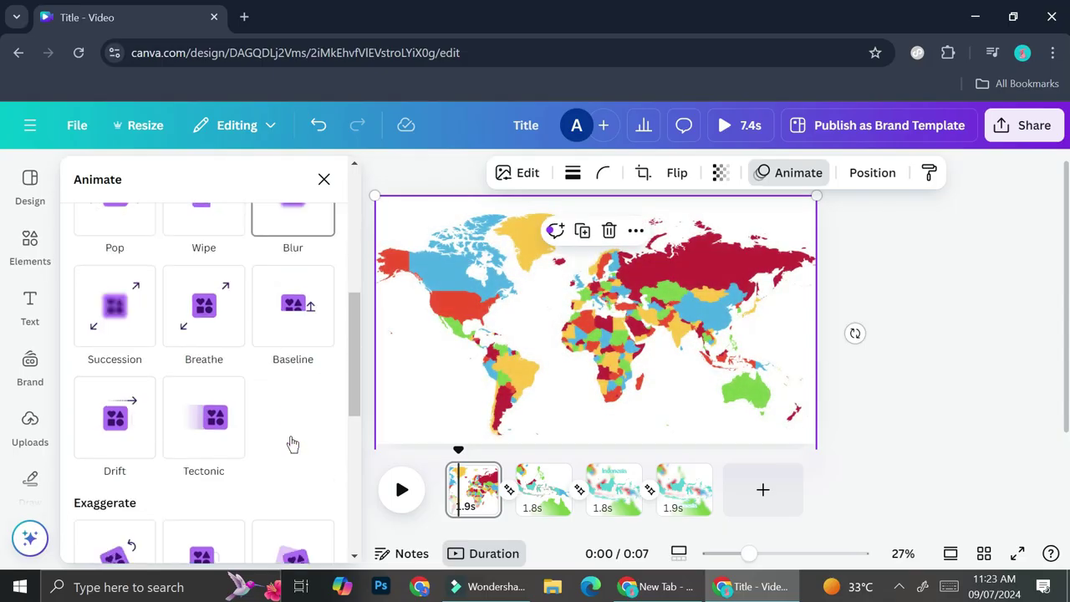
{"action": "left_click", "coordinate": [121, 313]}
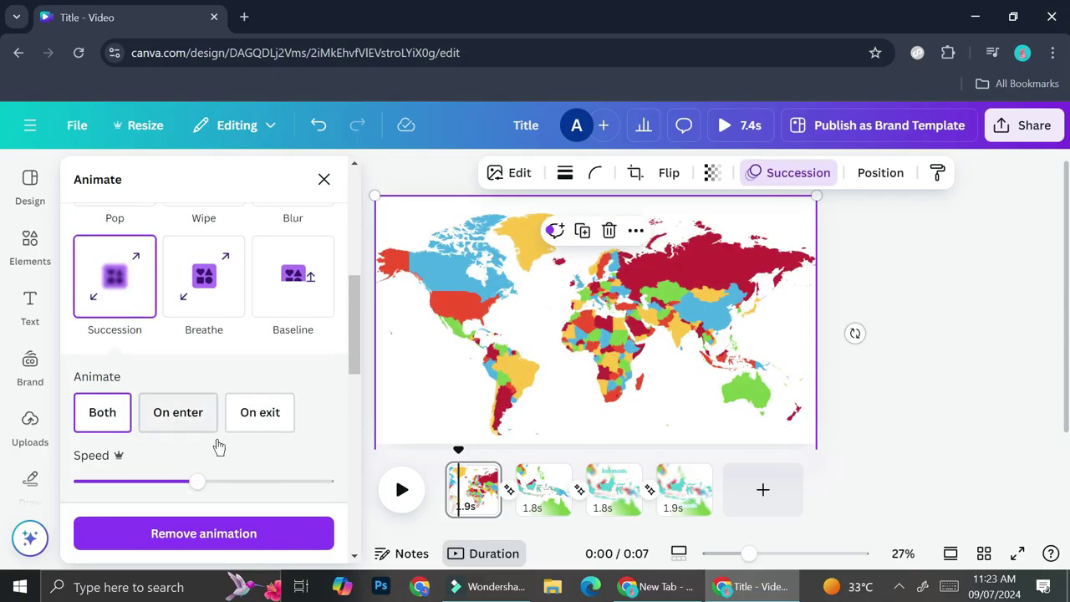
{"action": "left_click_drag", "start_coordinate": [201, 481], "coordinate": [82, 481]}
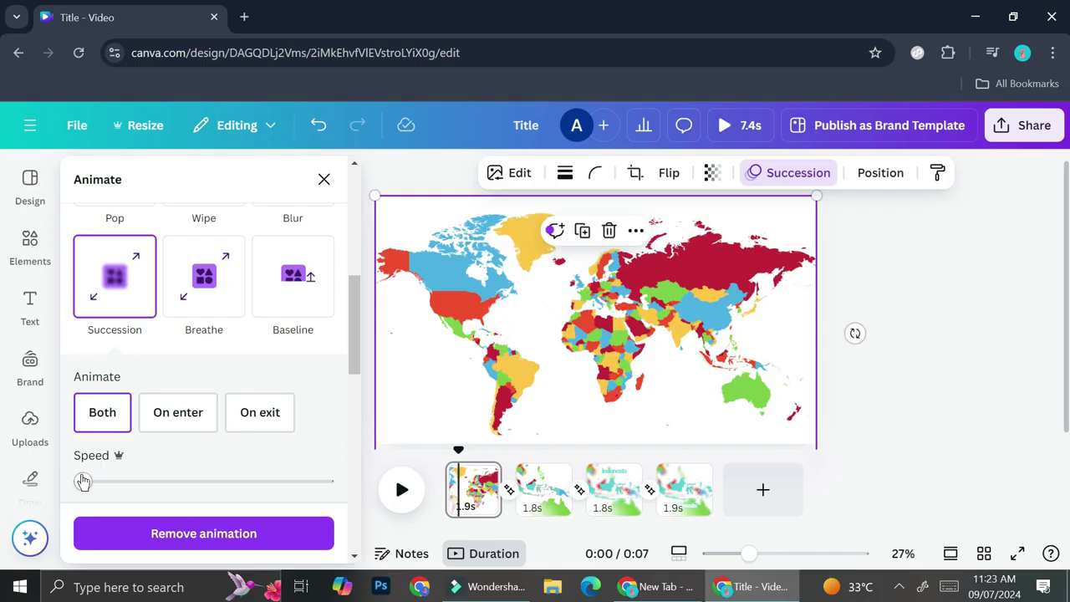
Check the Indonesia map on page 2, then go to the Indonesia title page
{"action": "left_click", "coordinate": [543, 489]}
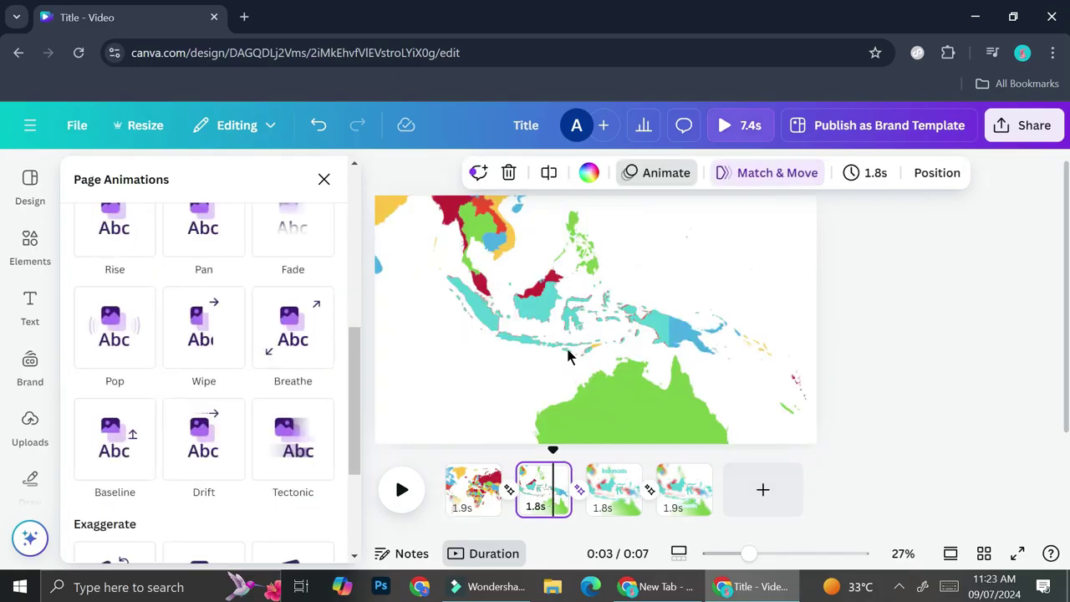
{"action": "left_click", "coordinate": [530, 314]}
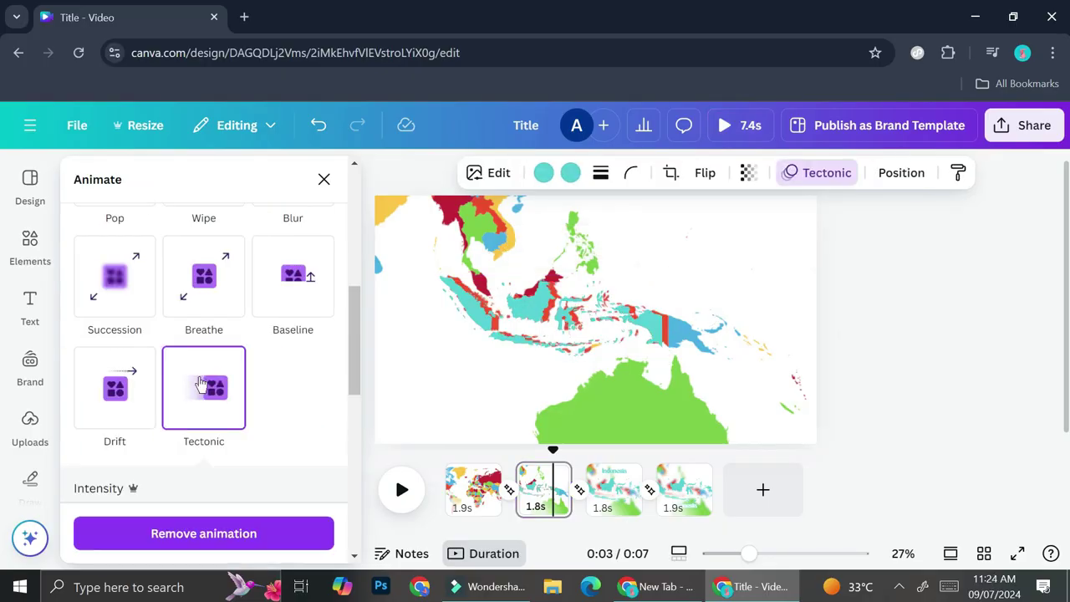
{"action": "scroll", "coordinate": [203, 387], "scroll_direction": "down", "scroll_amount": 1}
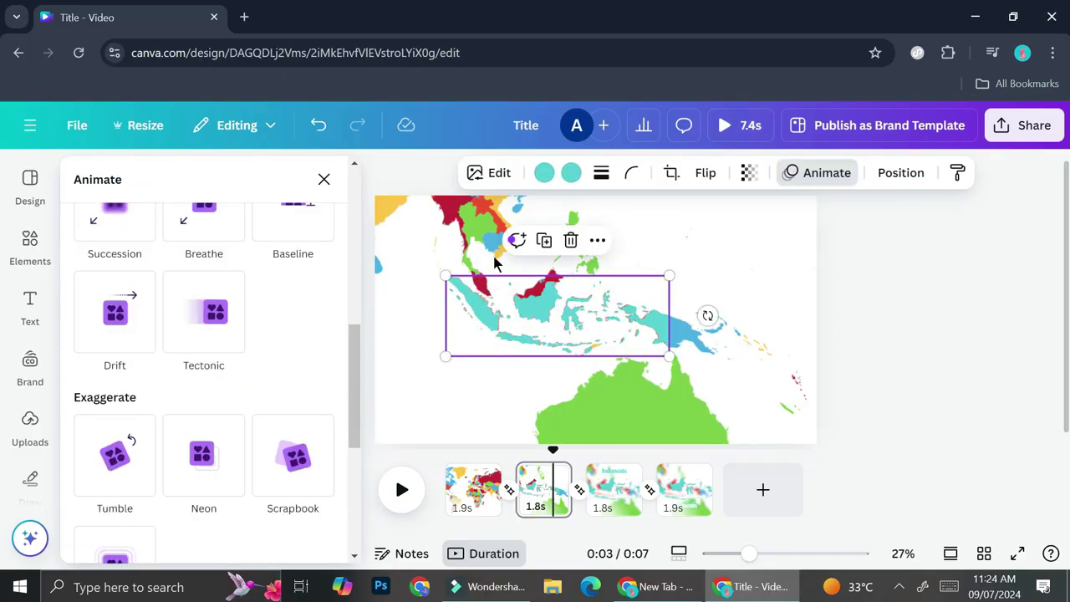
{"action": "left_click", "coordinate": [613, 497]}
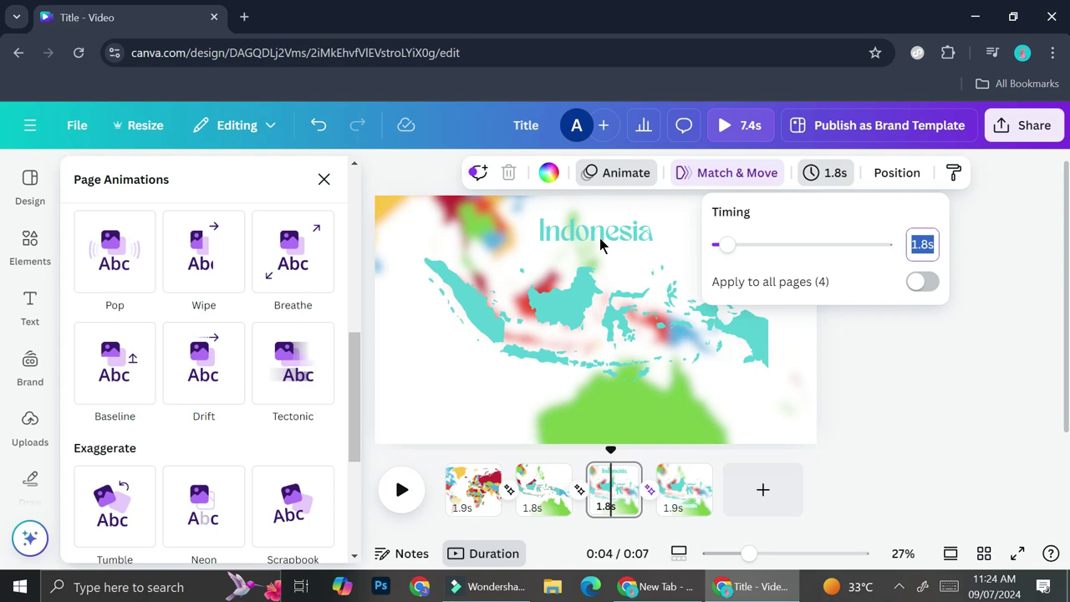
Remove the animation from page 4's Indonesia title and rewind playback to 0.0s
{"action": "left_click", "coordinate": [673, 501]}
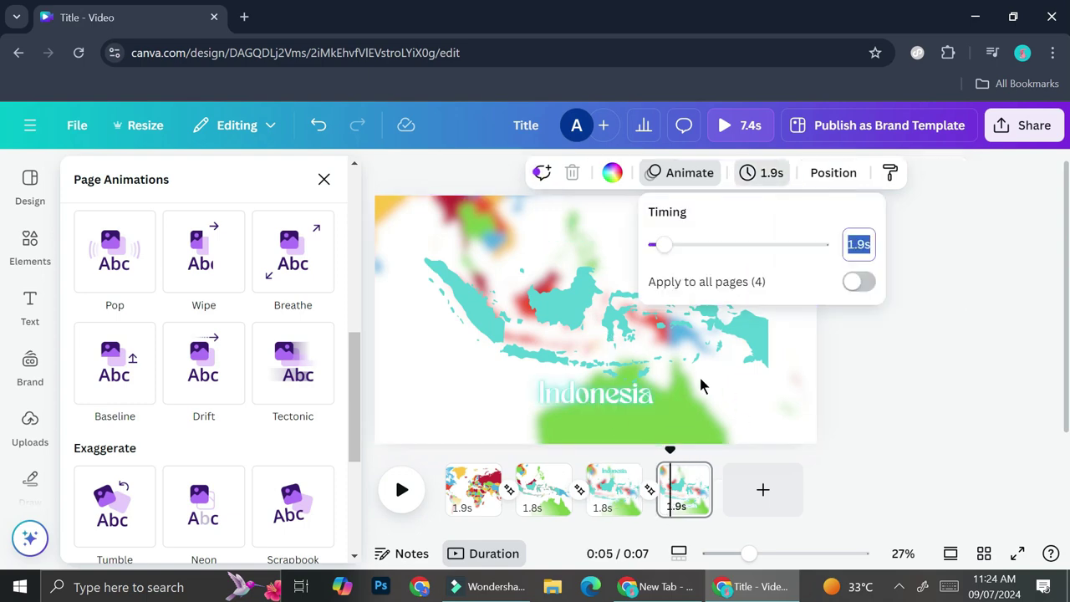
{"action": "double_click", "coordinate": [608, 413]}
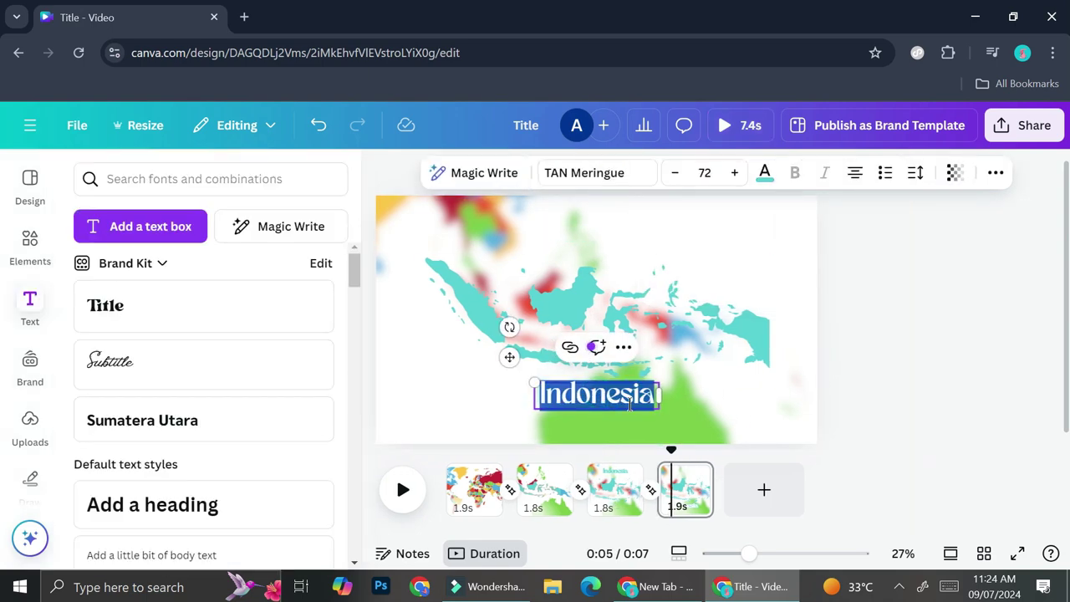
{"action": "left_click", "coordinate": [629, 404]}
{"action": "left_click", "coordinate": [561, 389]}
{"action": "left_click", "coordinate": [995, 172]}
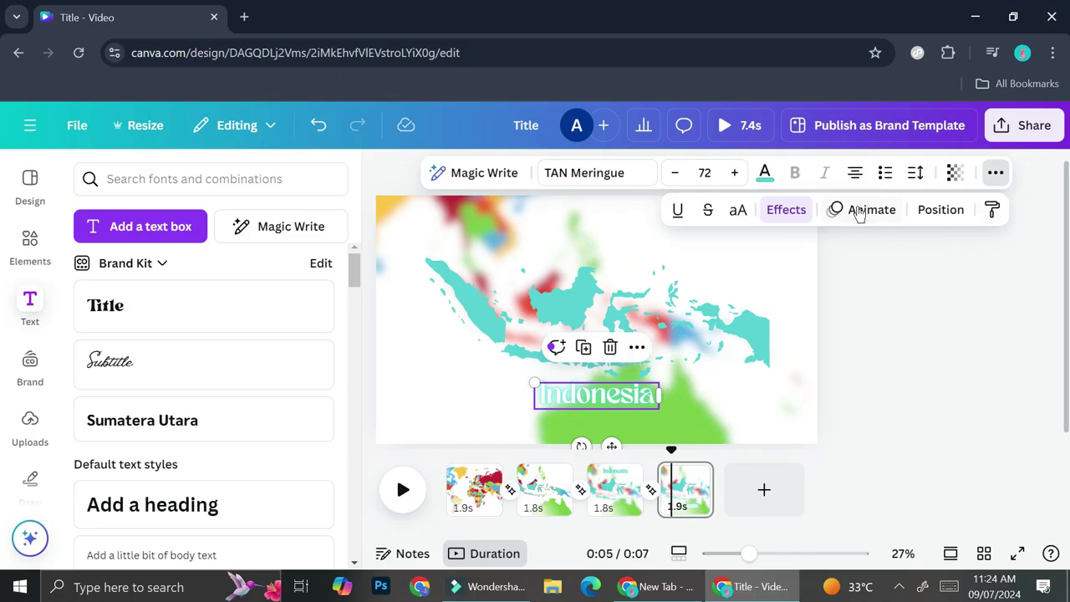
{"action": "left_click", "coordinate": [860, 210]}
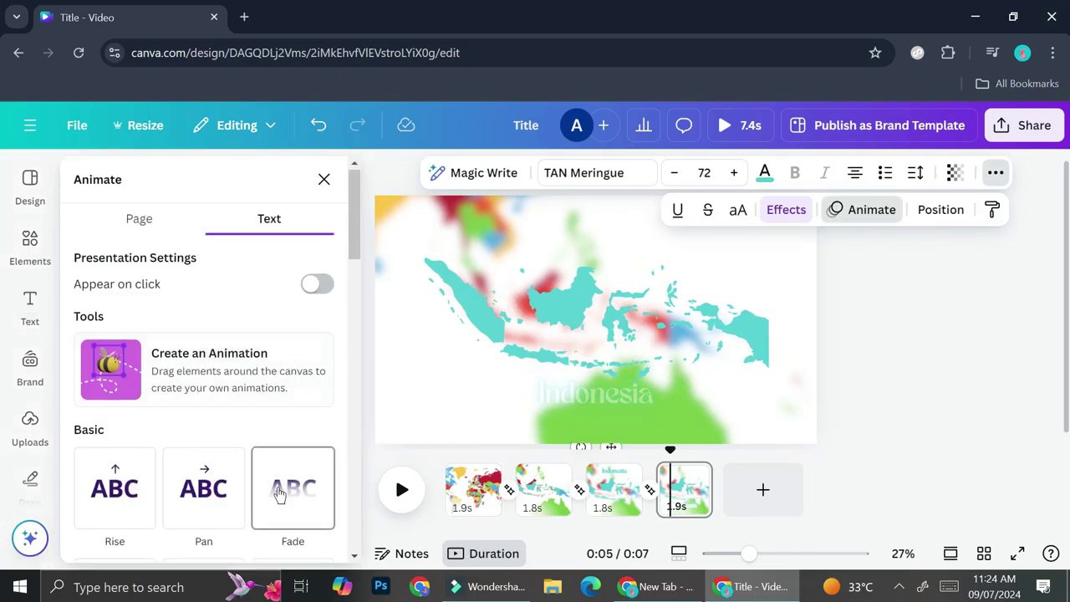
{"action": "scroll", "coordinate": [204, 461], "scroll_direction": "down", "scroll_amount": 10}
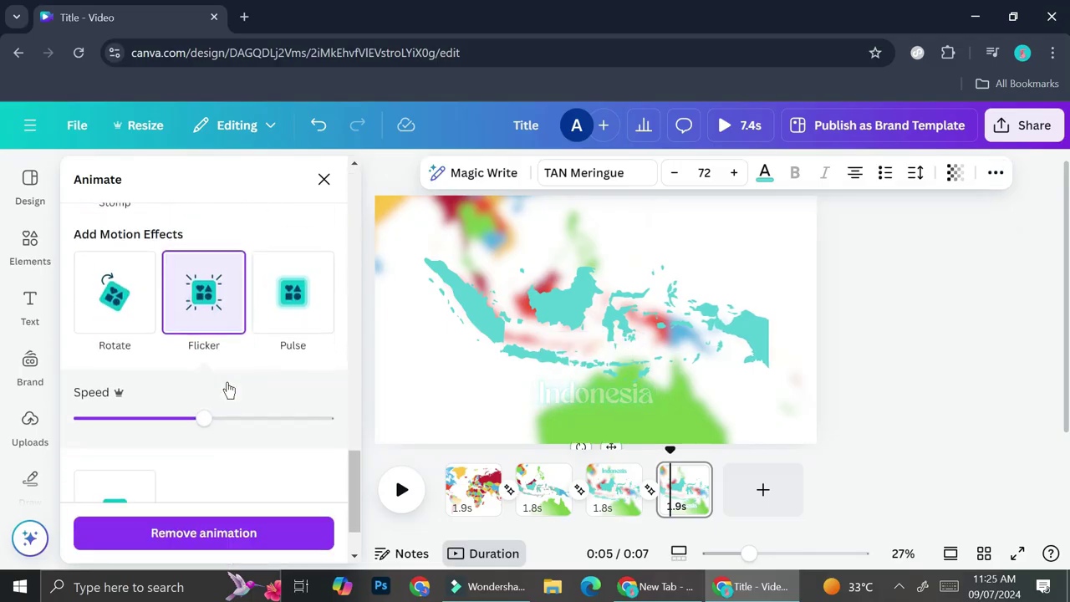
{"action": "scroll", "coordinate": [226, 387], "scroll_direction": "down", "scroll_amount": 1}
{"action": "left_click", "coordinate": [253, 334]}
{"action": "left_click", "coordinate": [232, 533]}
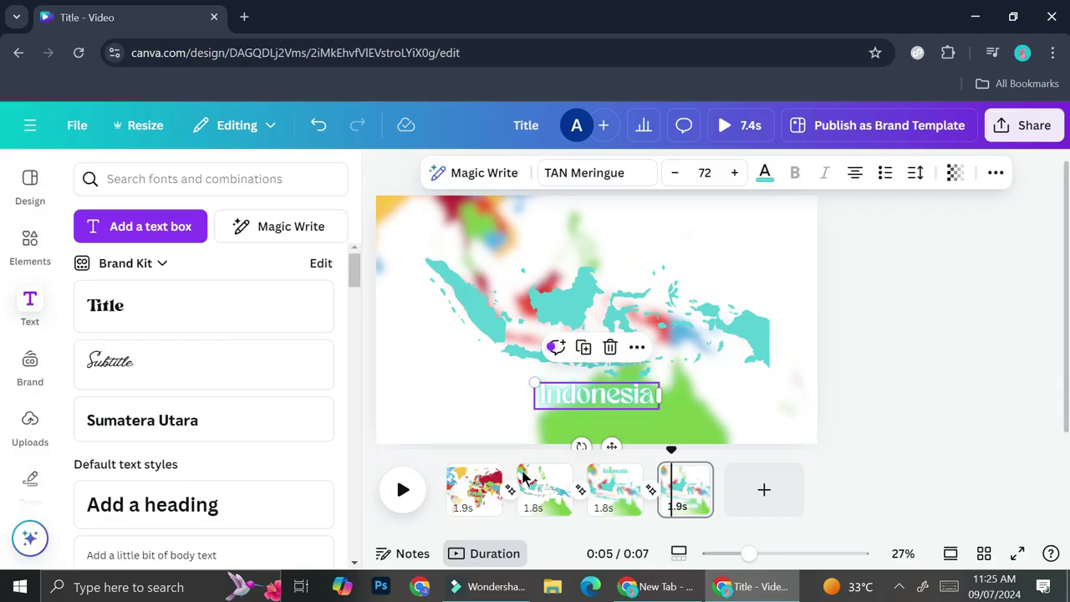
{"action": "left_click_drag", "start_coordinate": [672, 452], "coordinate": [428, 458]}
{"action": "left_click", "coordinate": [1014, 551]}
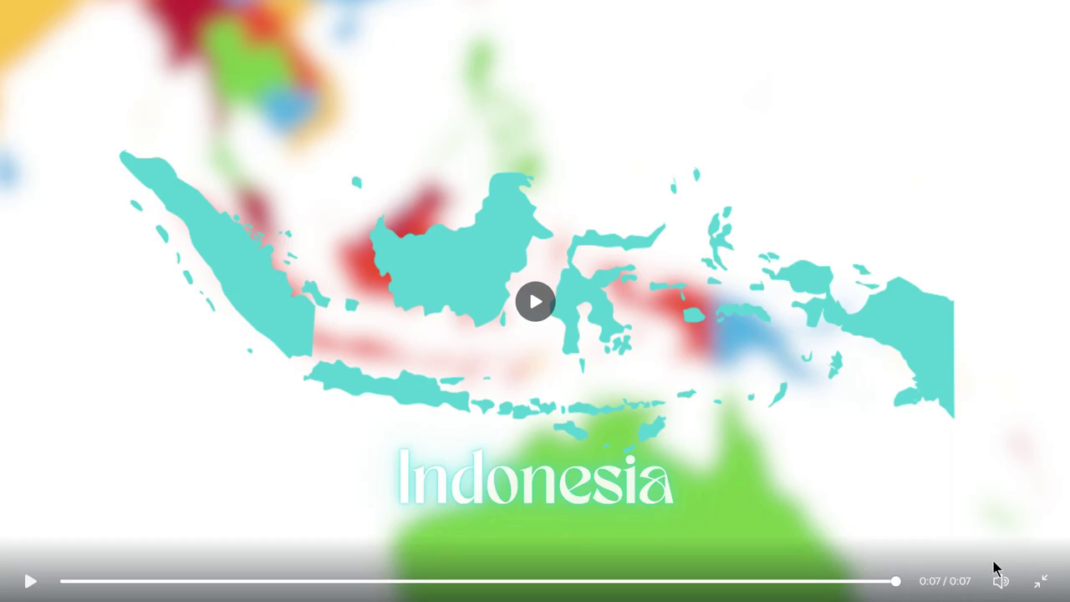
{"action": "left_click", "coordinate": [1042, 585]}
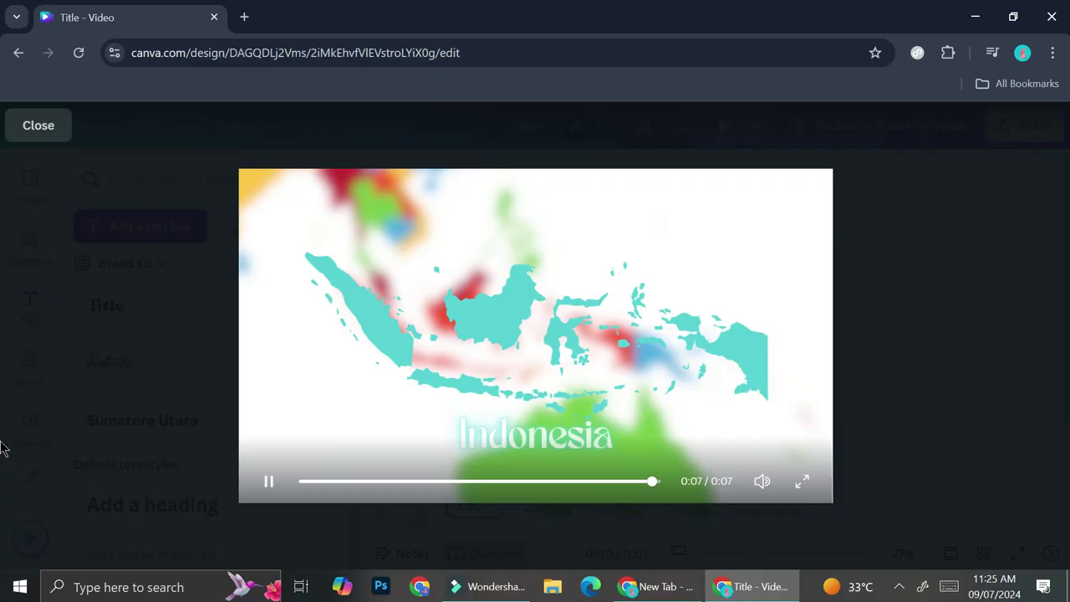
{"action": "left_click", "coordinate": [51, 127]}
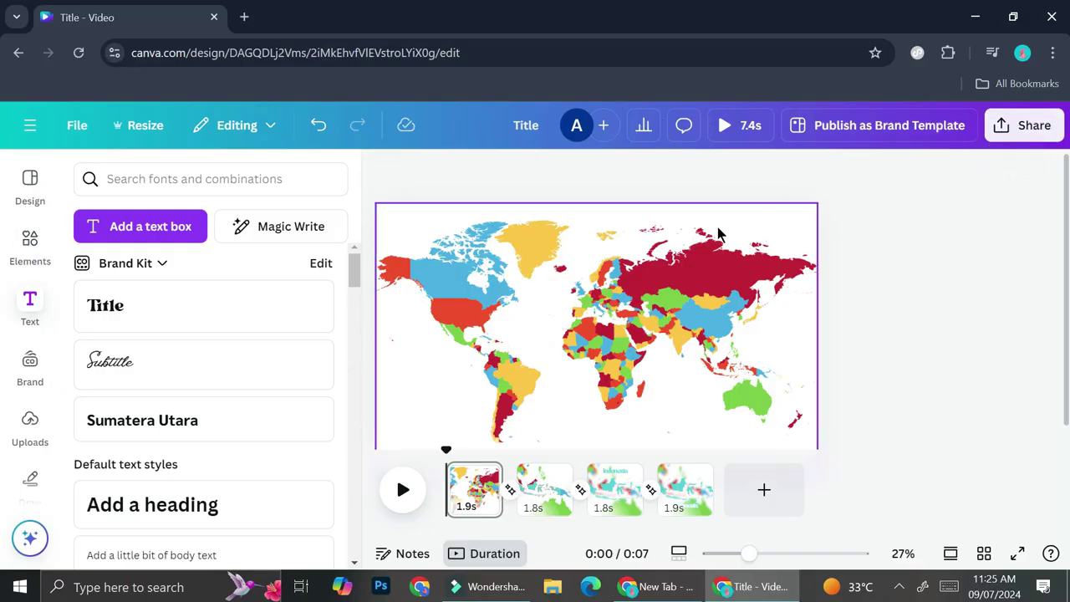
{"action": "left_click", "coordinate": [1042, 133]}
{"action": "scroll", "coordinate": [911, 330], "scroll_direction": "down", "scroll_amount": 3}
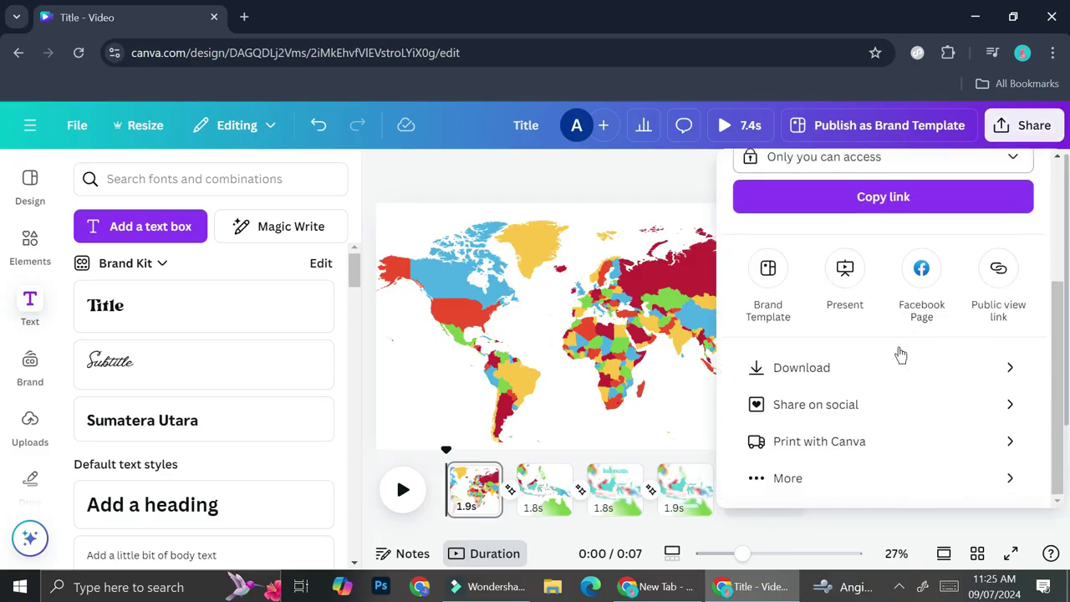
{"action": "left_click", "coordinate": [822, 381]}
{"action": "left_click", "coordinate": [886, 245]}
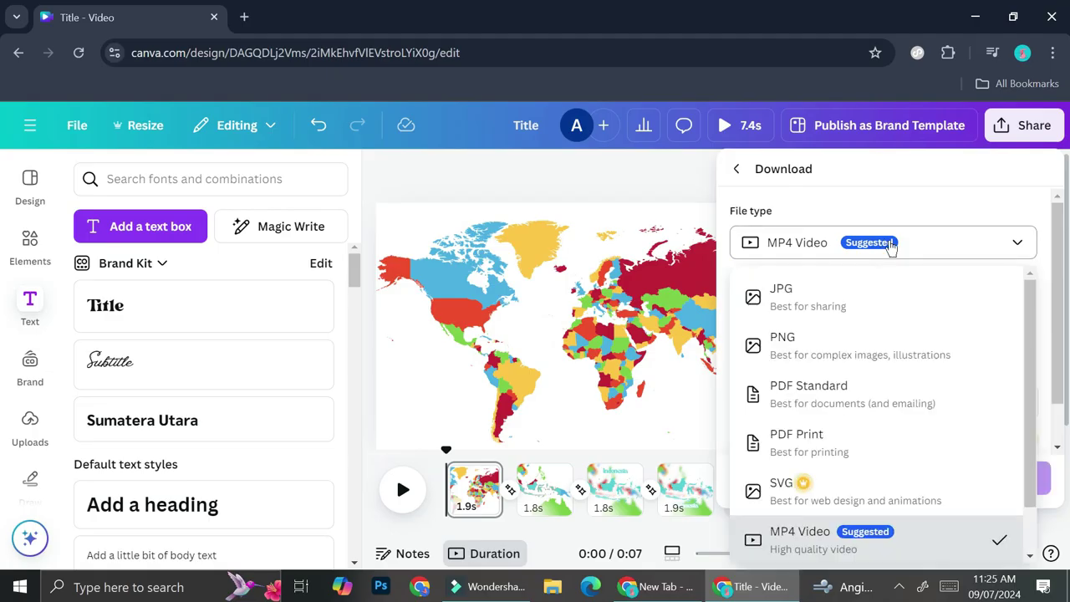
{"action": "left_click", "coordinate": [938, 208]}
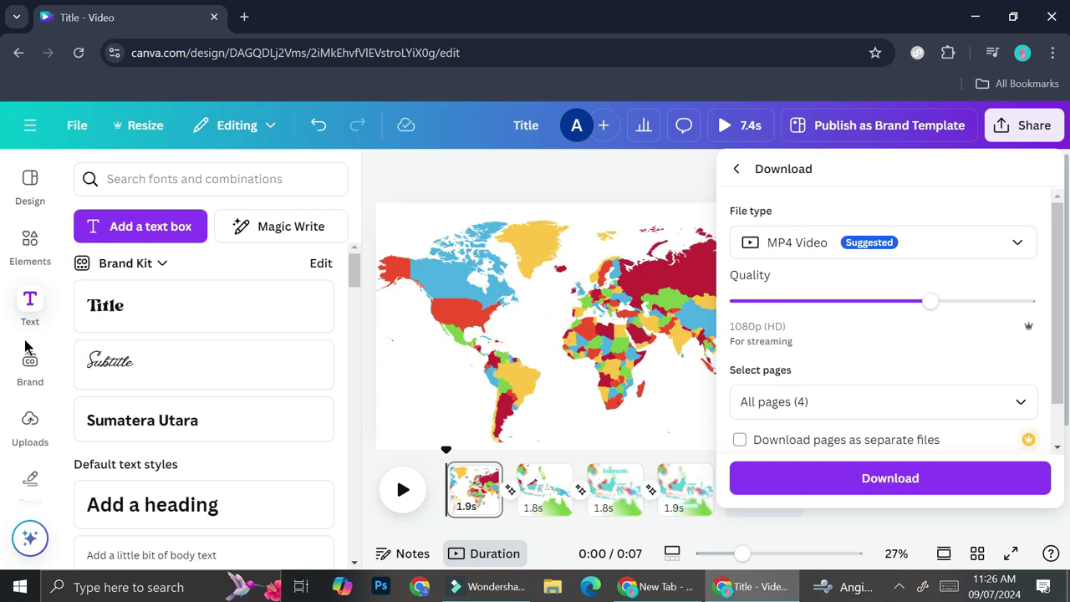
{"action": "key", "text": "Escape"}
{"action": "scroll", "coordinate": [27, 345], "scroll_direction": "down", "scroll_amount": 3}
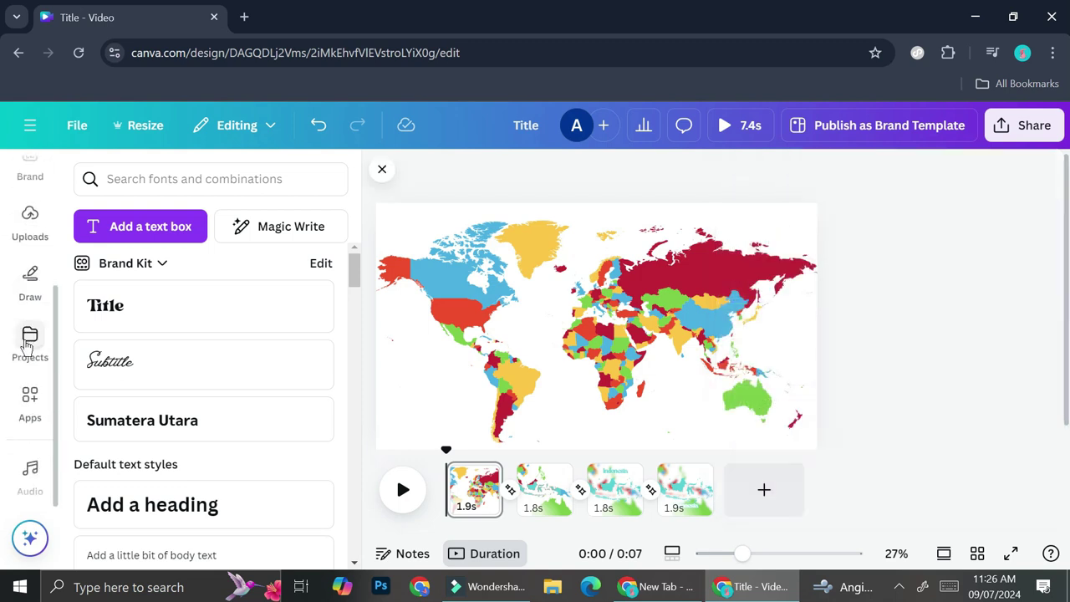
Browse the Apps and Audio libraries, then switch the side panel to Uploads
{"action": "left_click", "coordinate": [30, 399]}
{"action": "scroll", "coordinate": [210, 382], "scroll_direction": "down", "scroll_amount": 5}
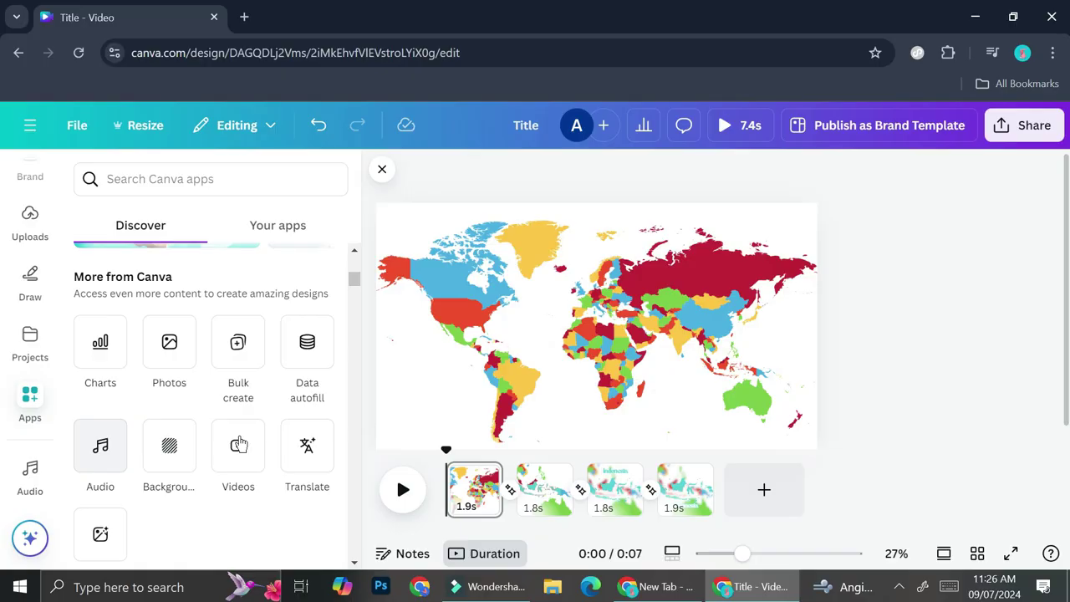
{"action": "left_click", "coordinate": [100, 452]}
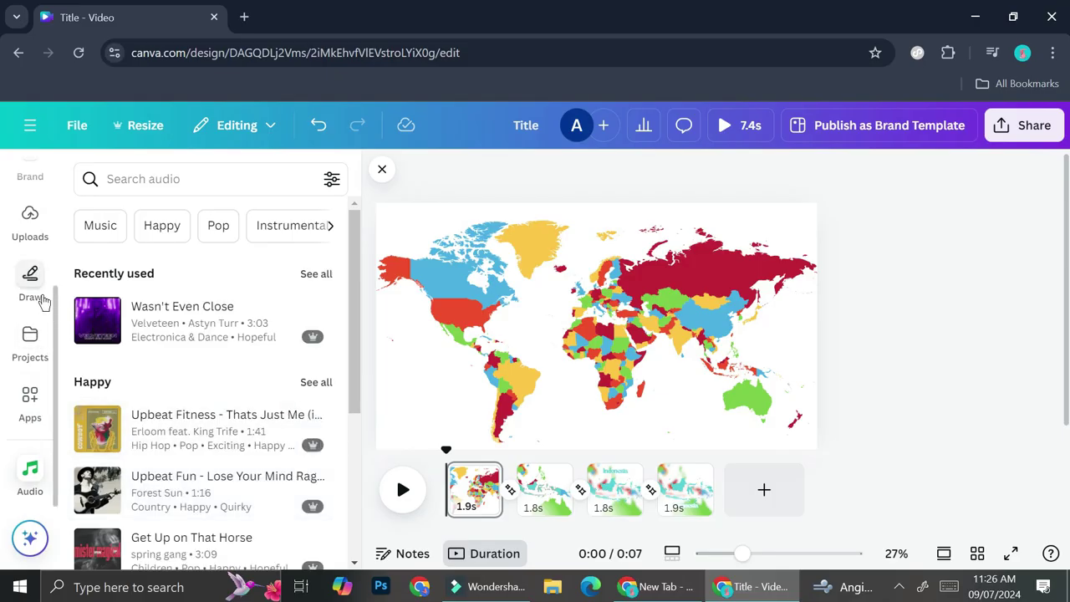
{"action": "scroll", "coordinate": [28, 407], "scroll_direction": "up", "scroll_amount": 3}
{"action": "left_click", "coordinate": [30, 422]}
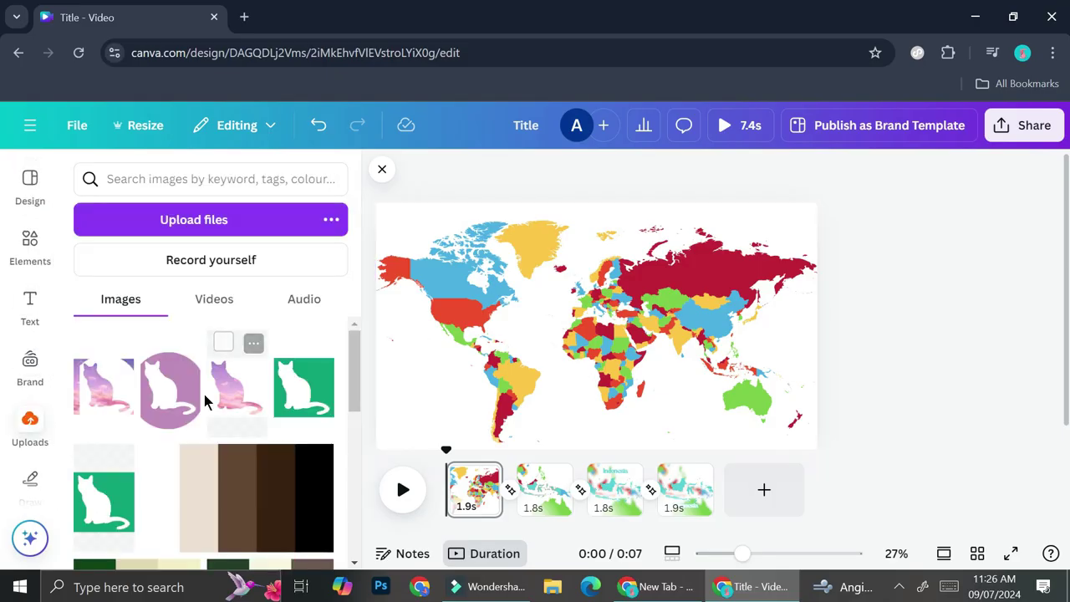